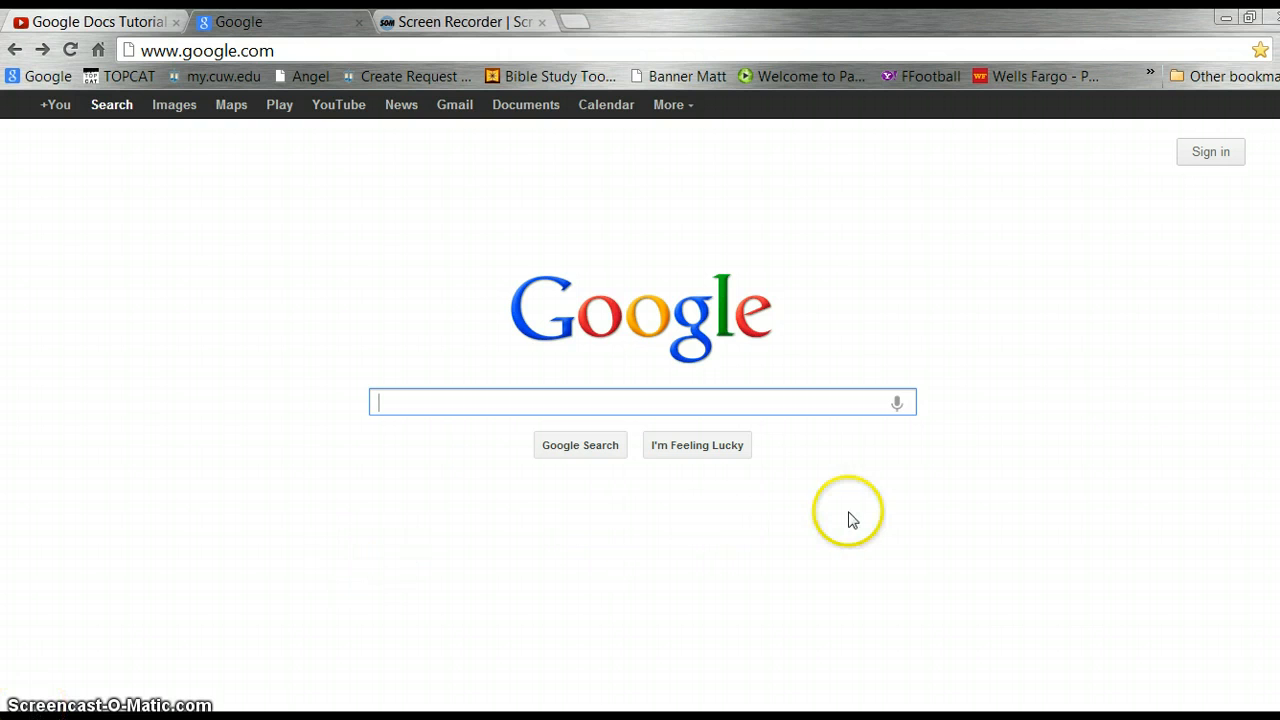
# Go to the Google Accounts sign-in page from the Google Search homepage.
pyautogui.click(1207, 150)
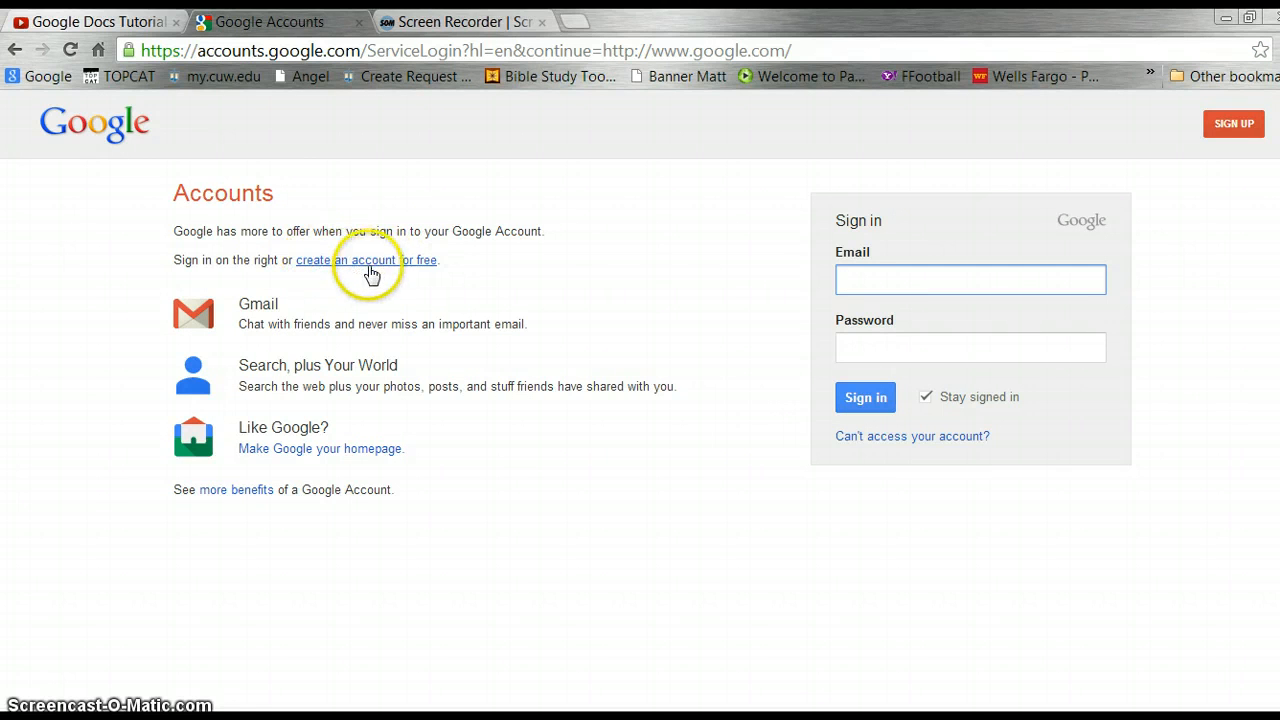
# Sign in with the account's e-mail address and password.
pyautogui.click(852, 278)
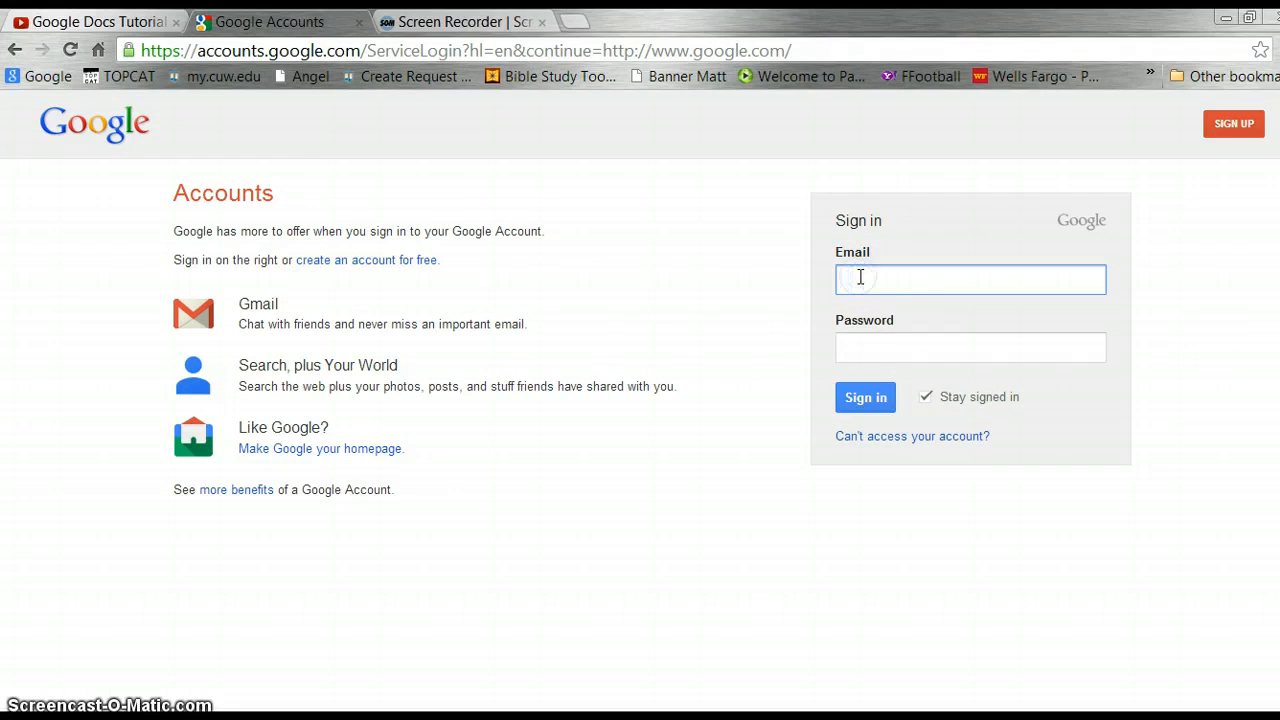
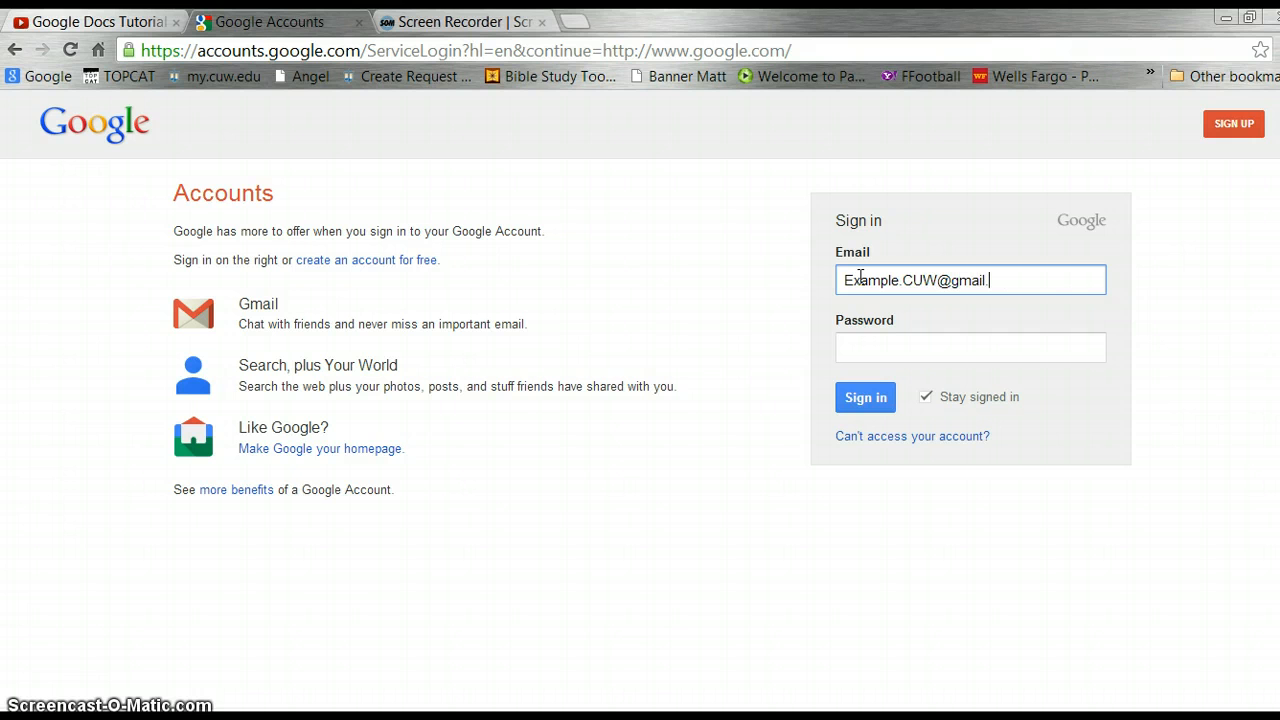
pyautogui.press('Tab')
pyautogui.write('••')
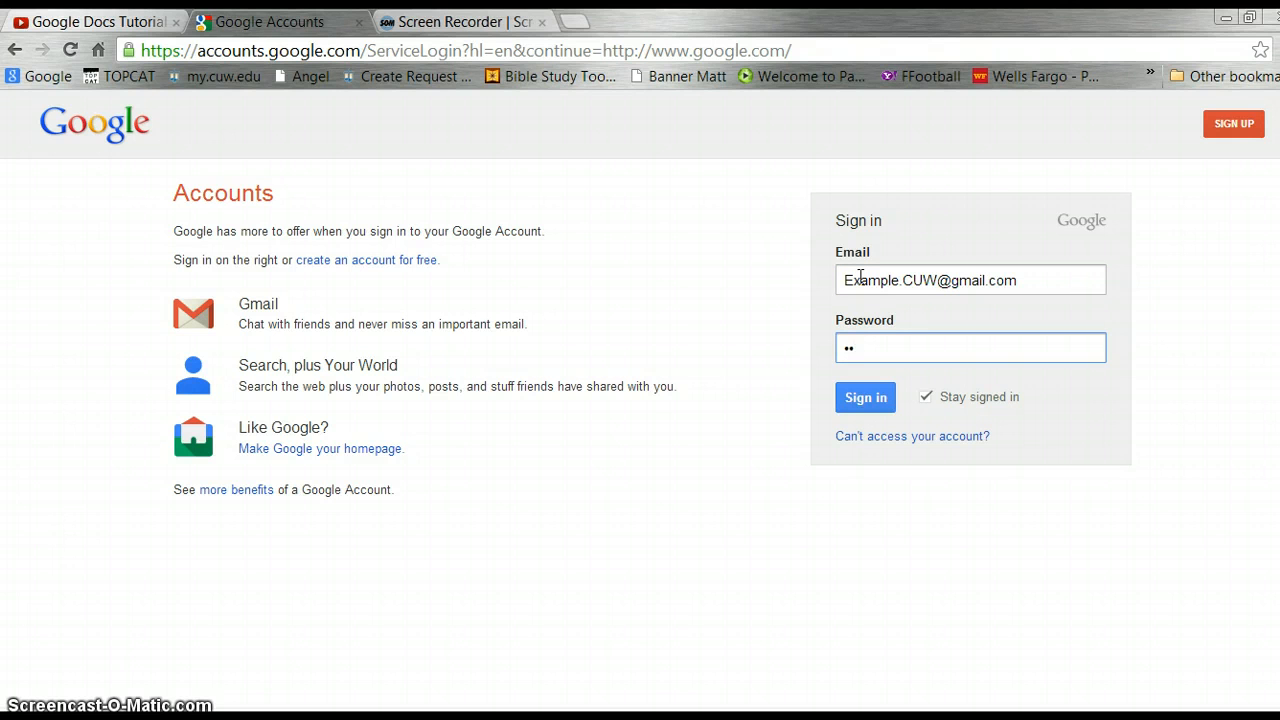
pyautogui.write('••••••')
pyautogui.press('Return')
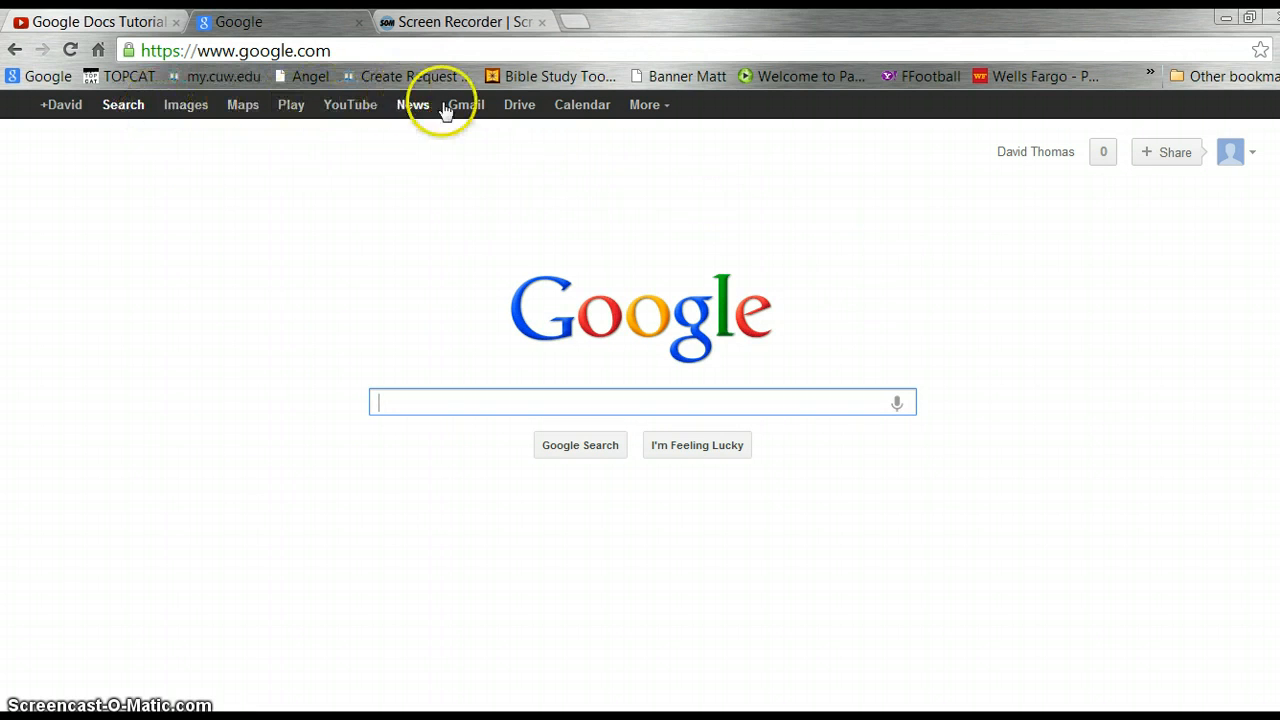
# Open Google Drive from the Google bar and switch to My Drive.
pyautogui.click(520, 106)
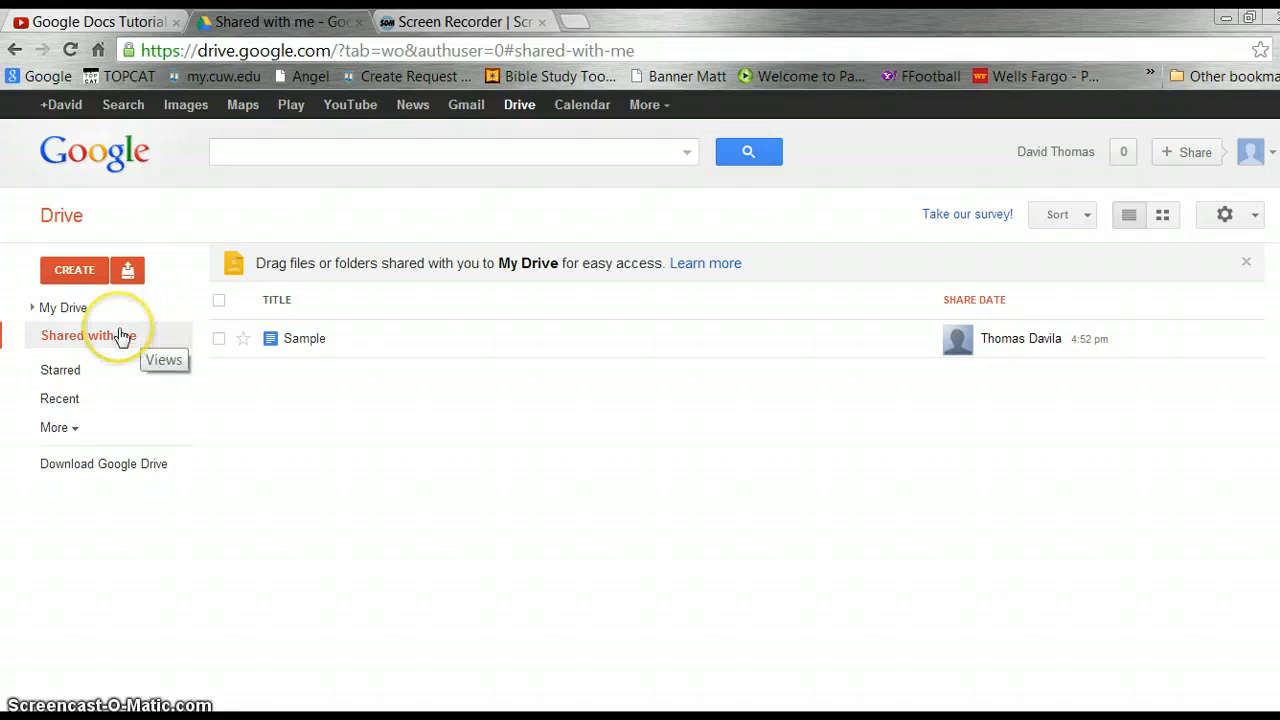
pyautogui.click(65, 310)
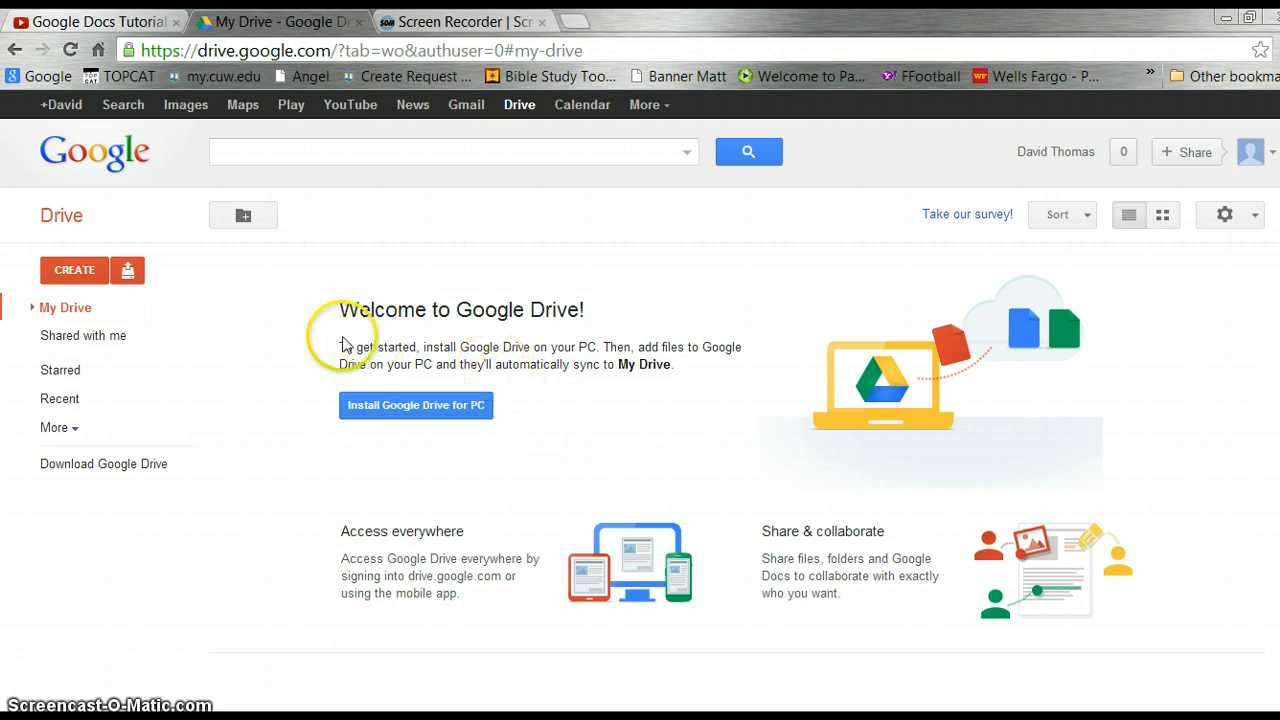
# Create a folder named 'Folder 1' in My Drive.
pyautogui.click(66, 307)
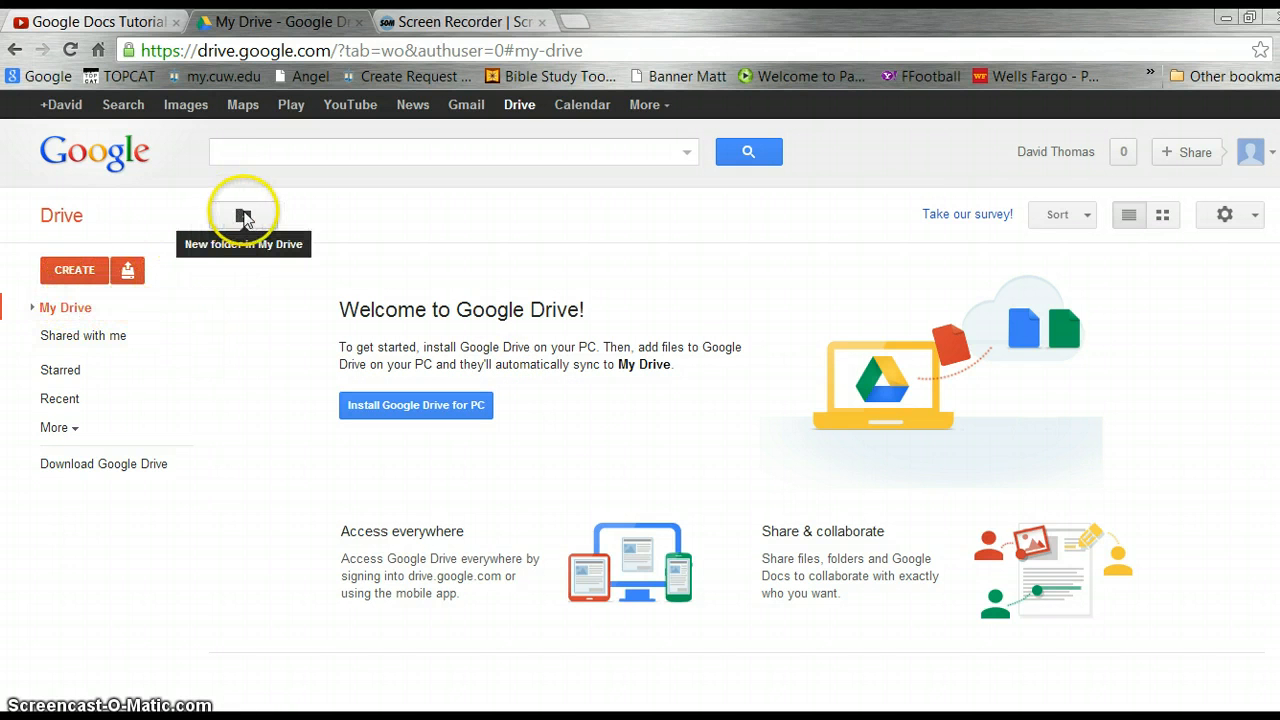
pyautogui.click(243, 217)
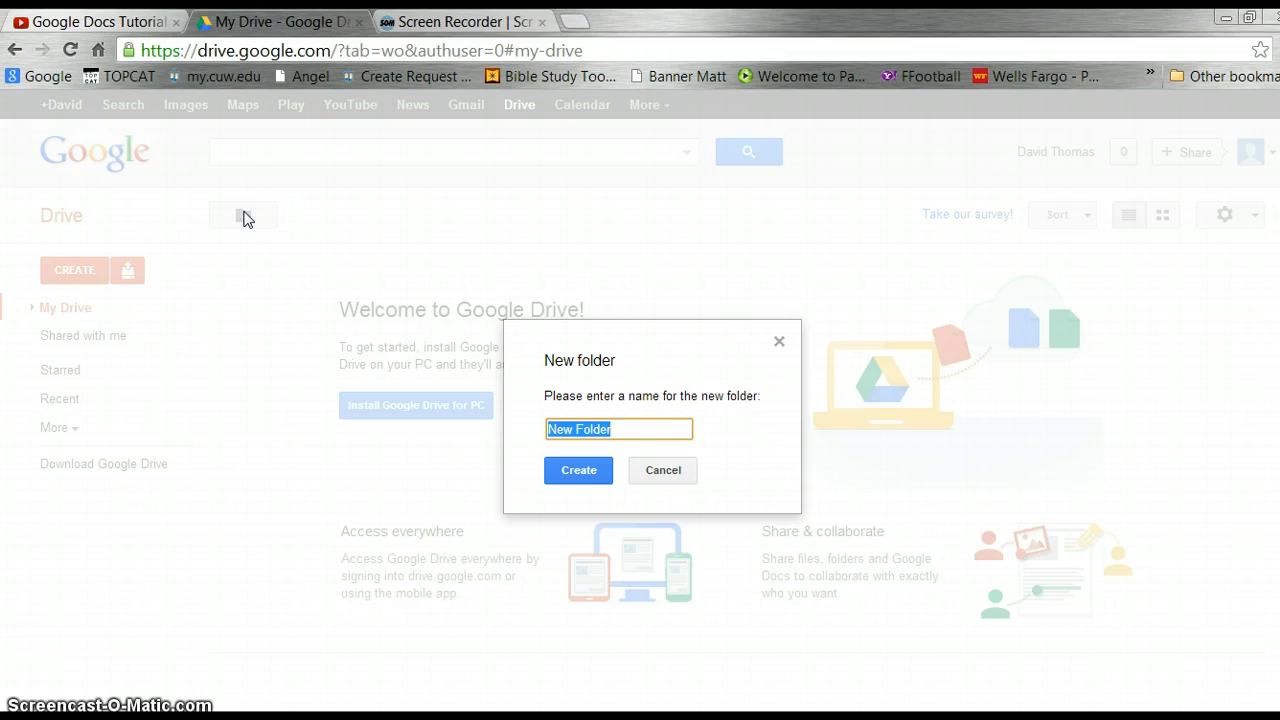
pyautogui.write('Folder 1')
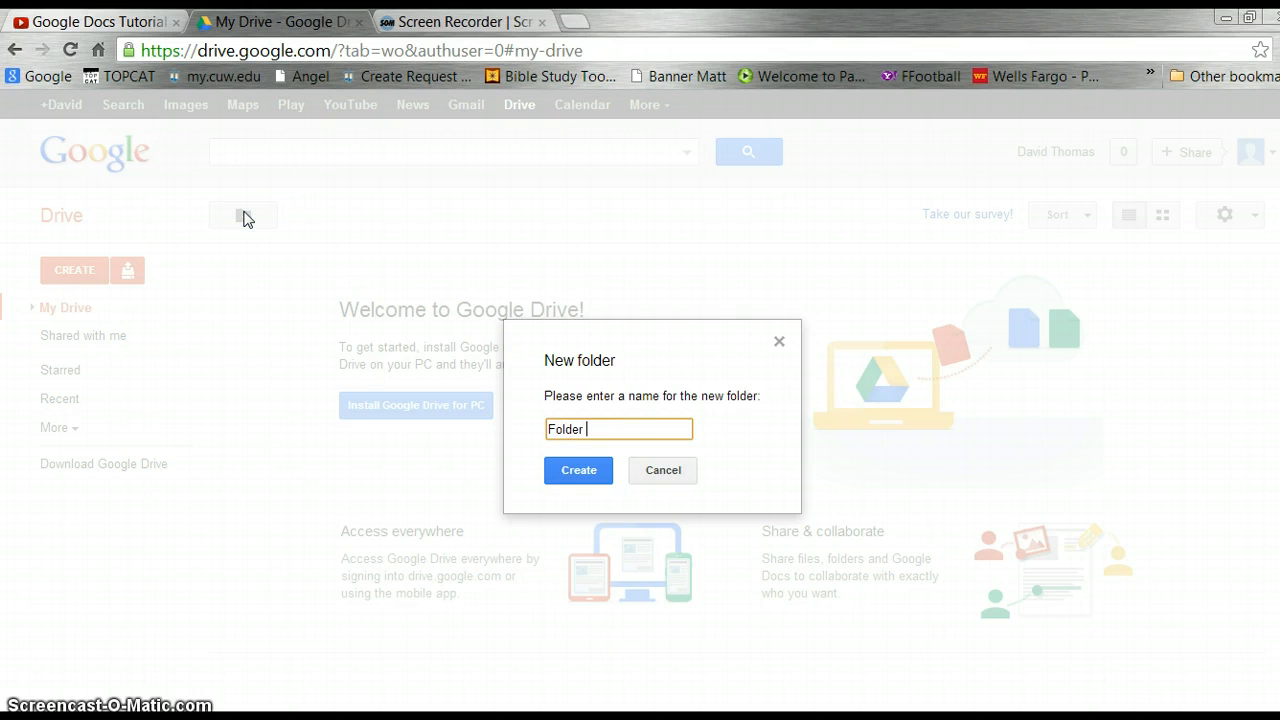
pyautogui.press('Return')
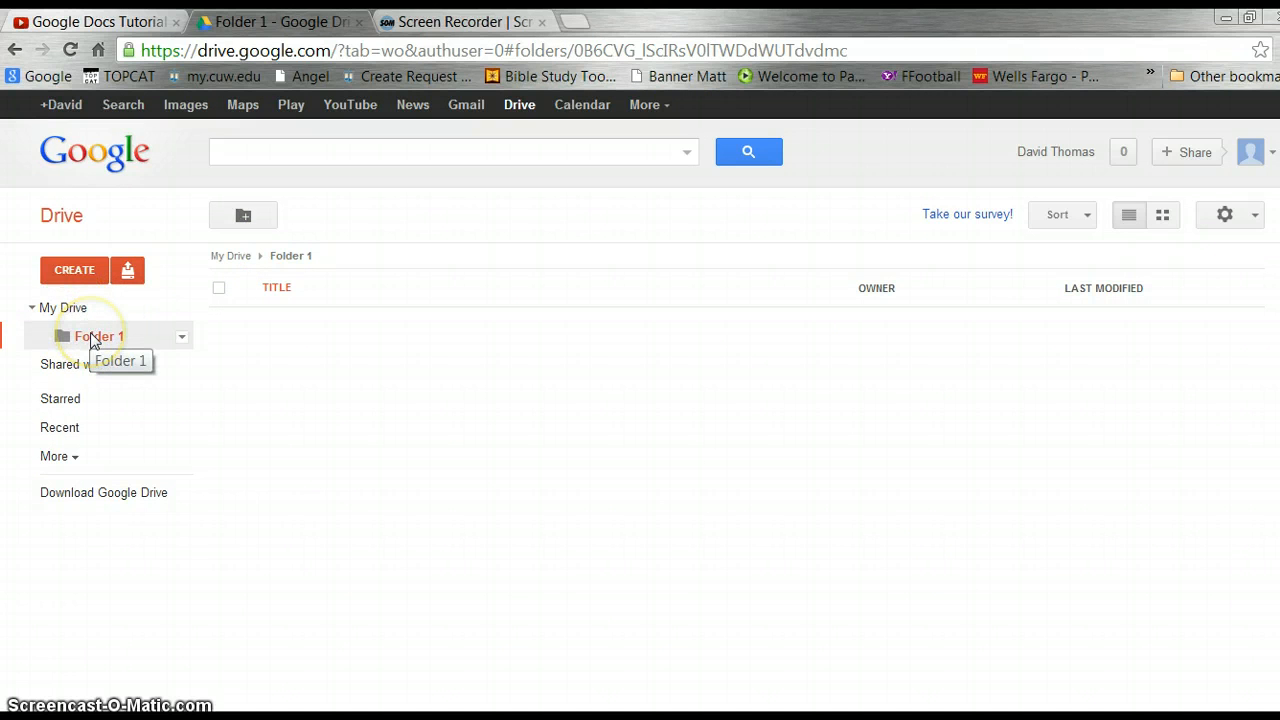
pyautogui.click(182, 338)
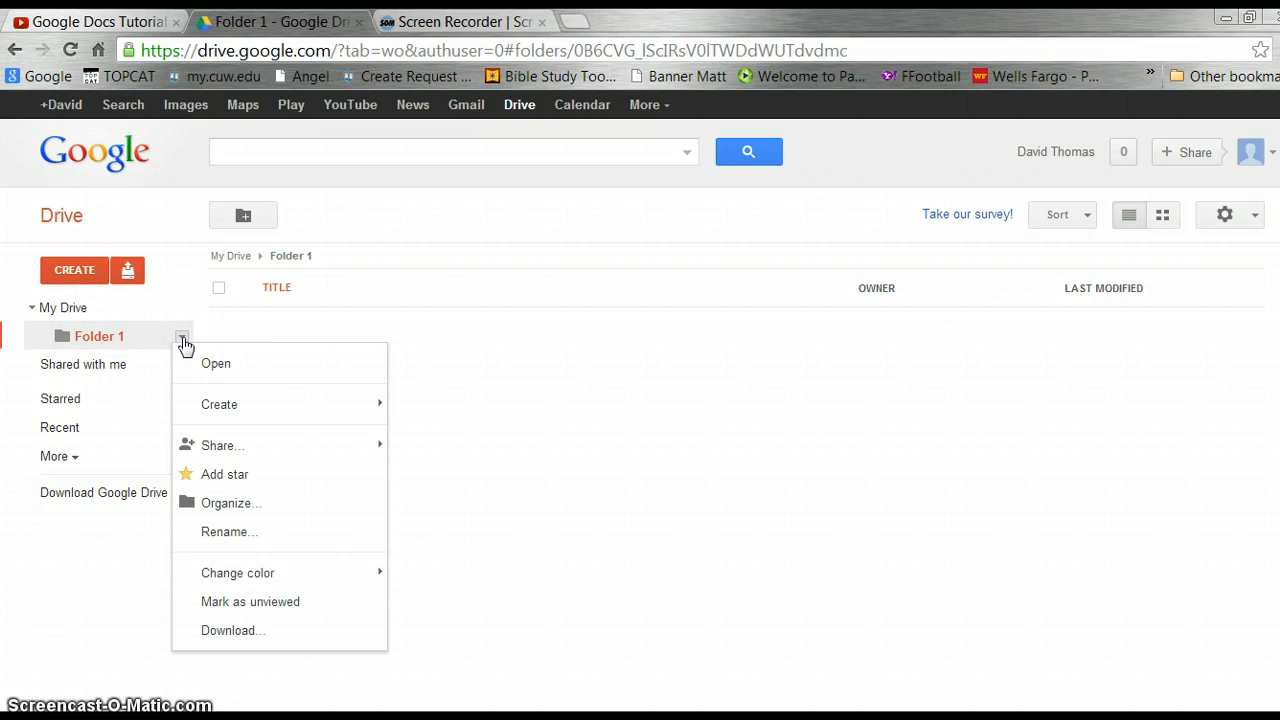
pyautogui.click(220, 363)
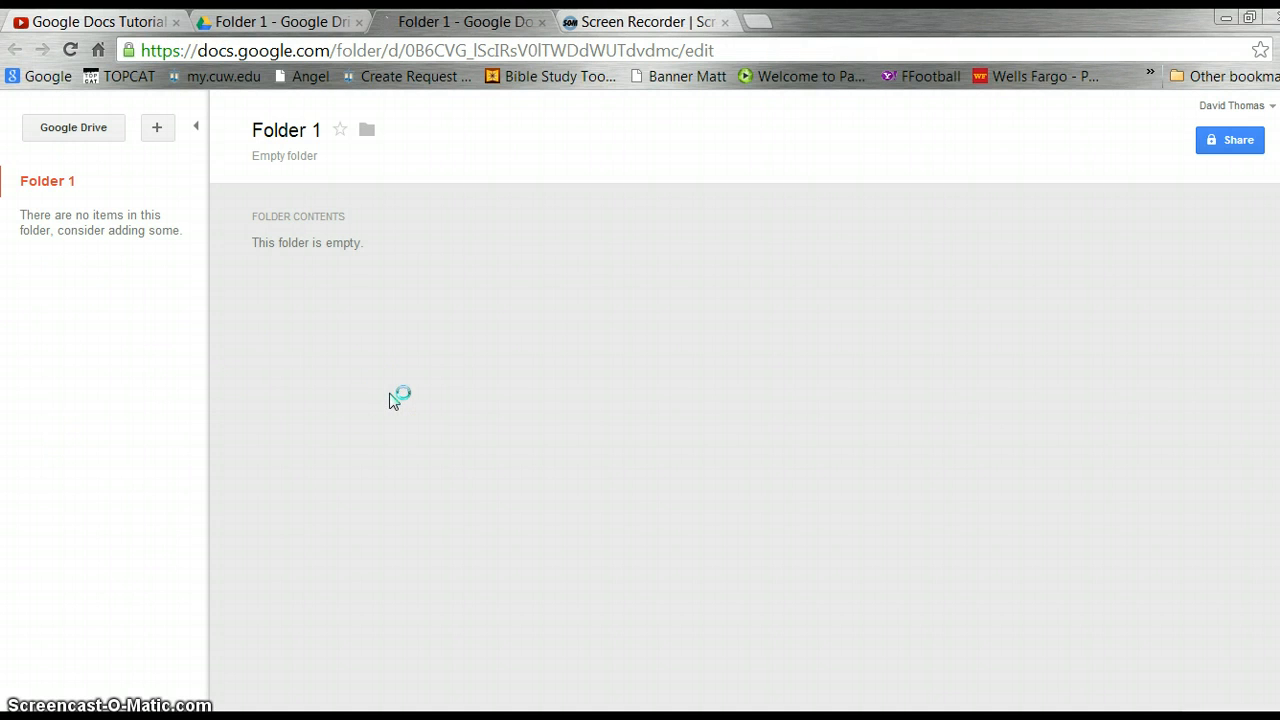
pyautogui.click(541, 22)
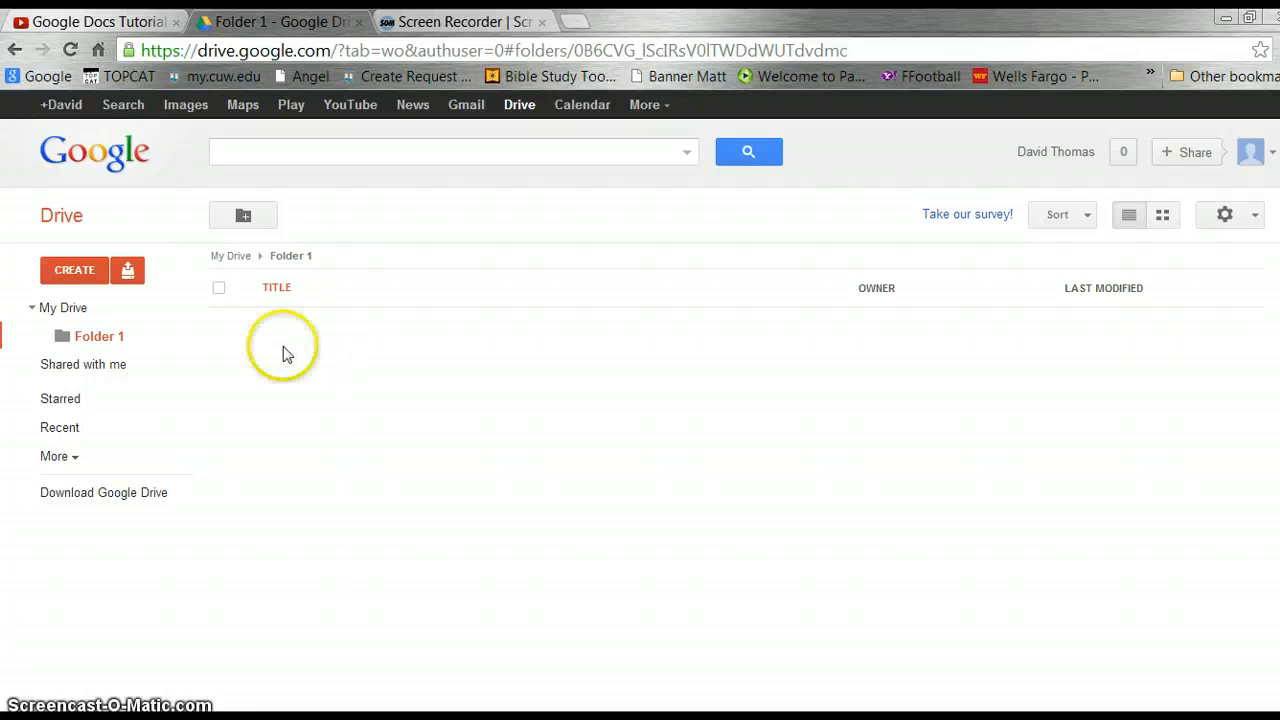
# Create a new Google Doc with the lines 'Test Document' and 'Sample Text'.
pyautogui.click(77, 272)
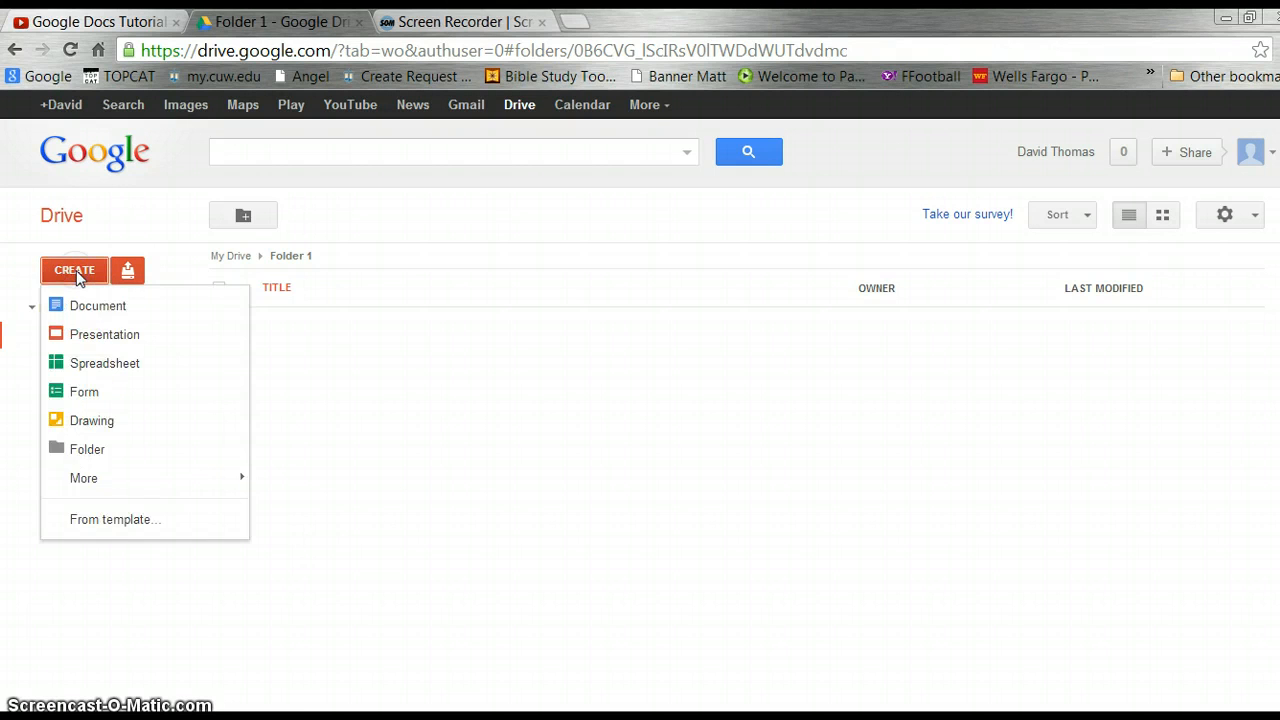
pyautogui.click(82, 305)
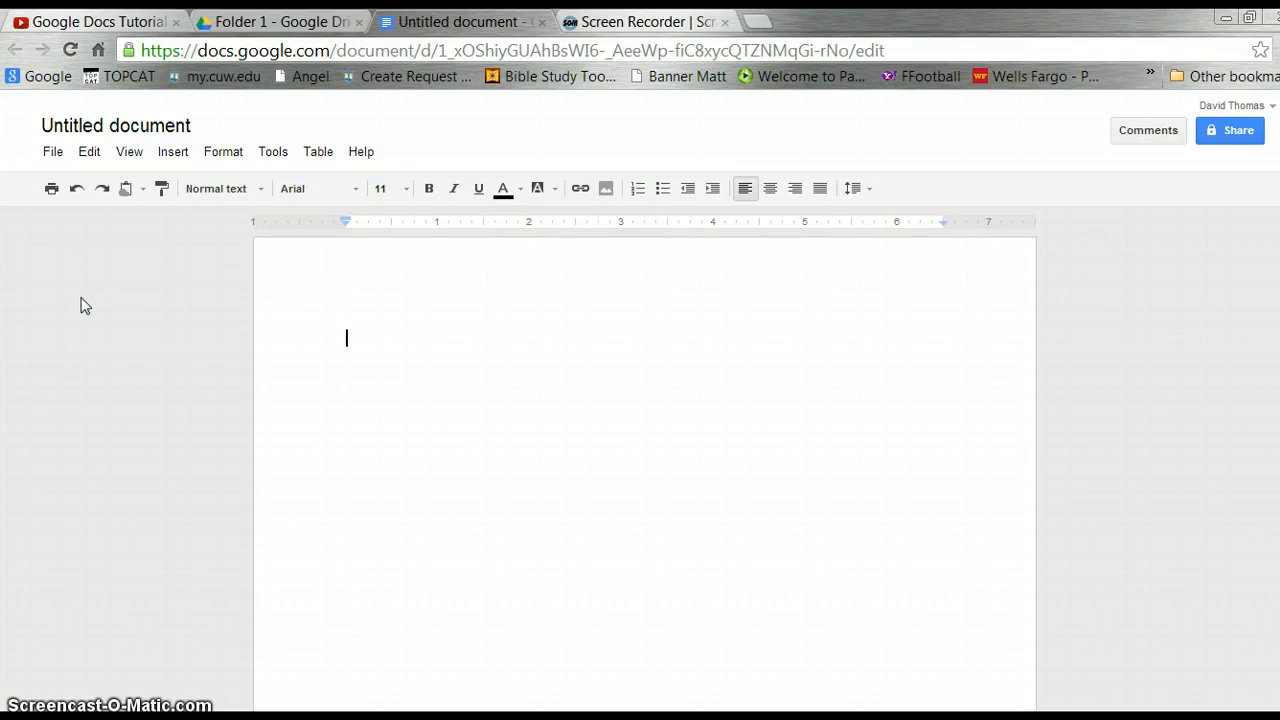
pyautogui.write('Test Docu')
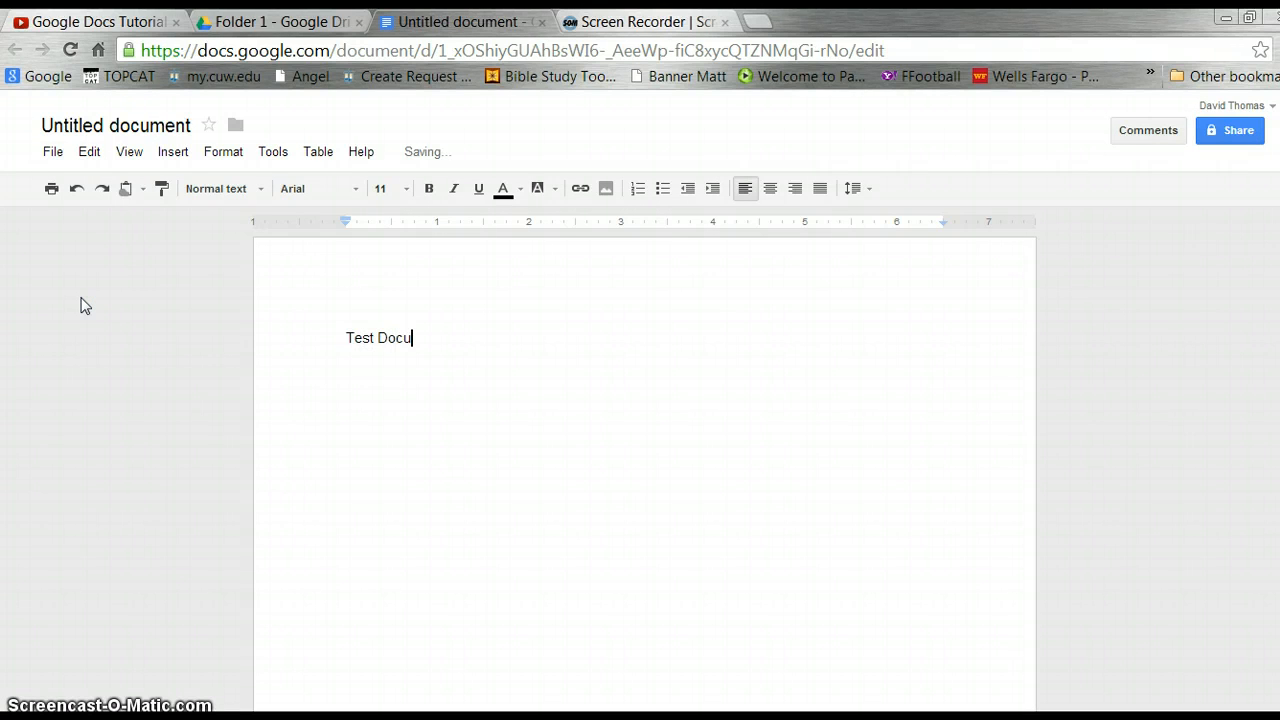
pyautogui.write('ment')
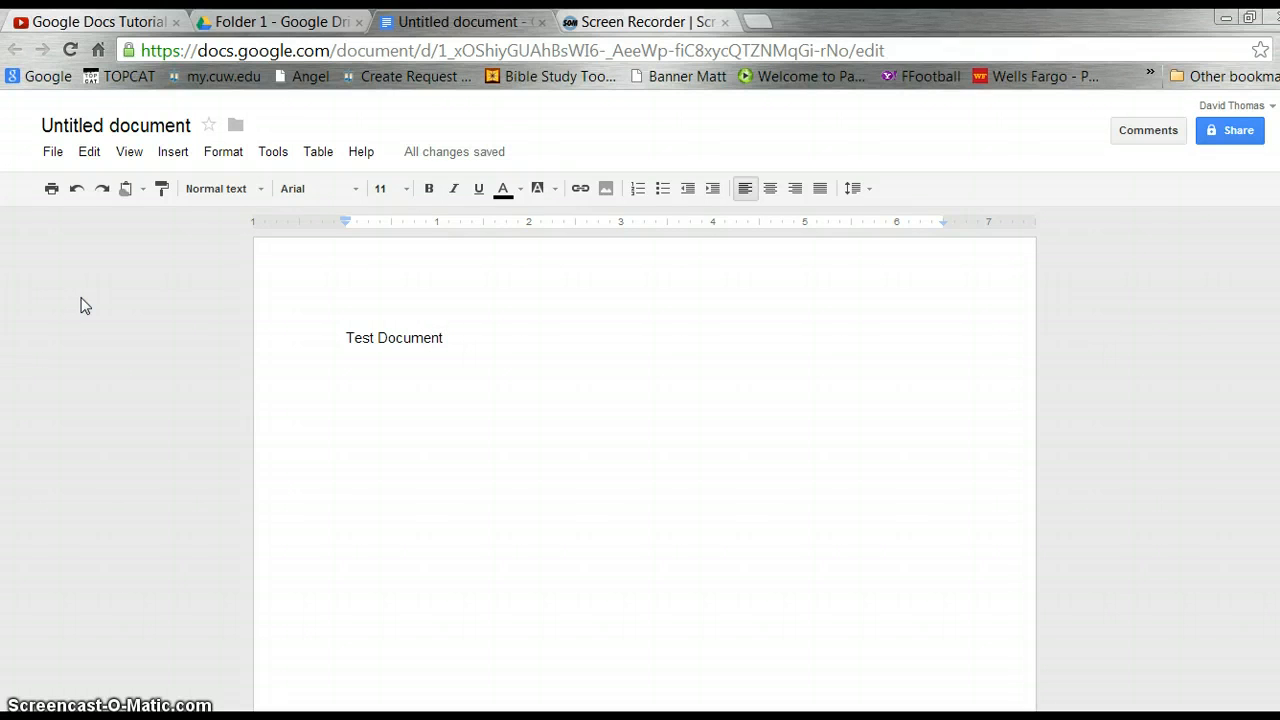
pyautogui.press('Return')
pyautogui.press('Return')
pyautogui.write('Sample Tes')
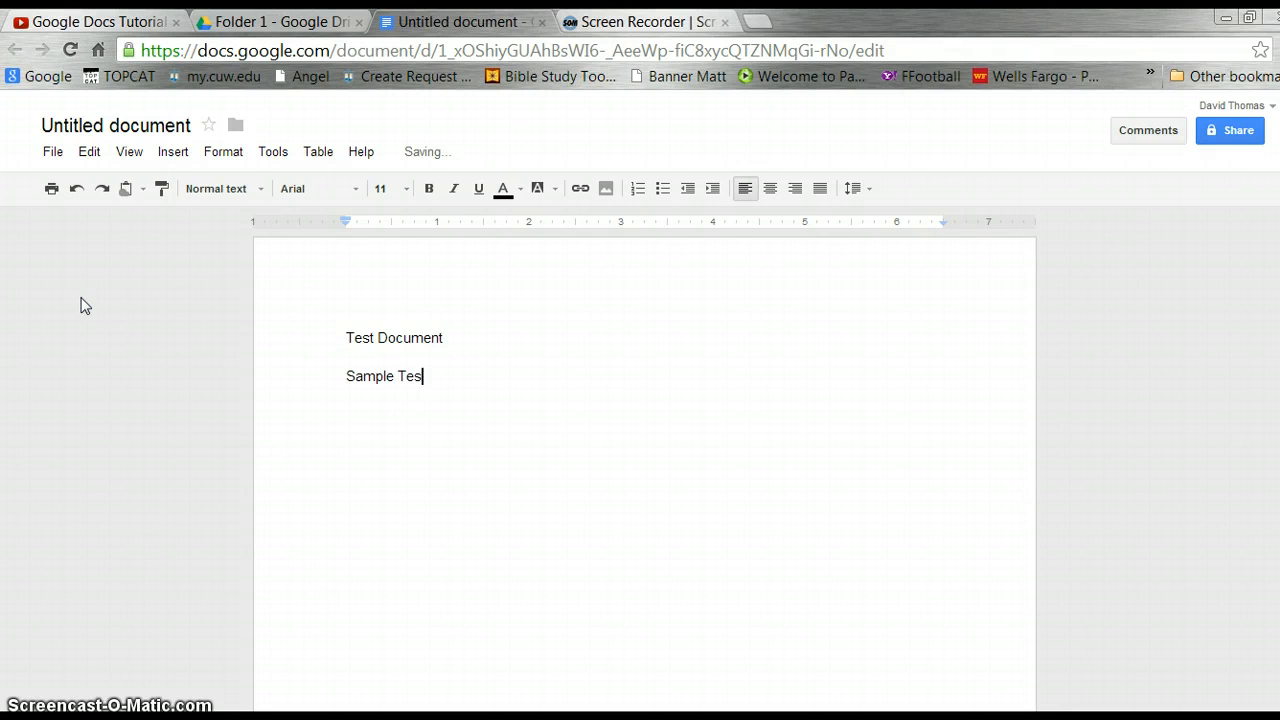
pyautogui.press('BackSpace')
pyautogui.write('xt')
pyautogui.press('Return')
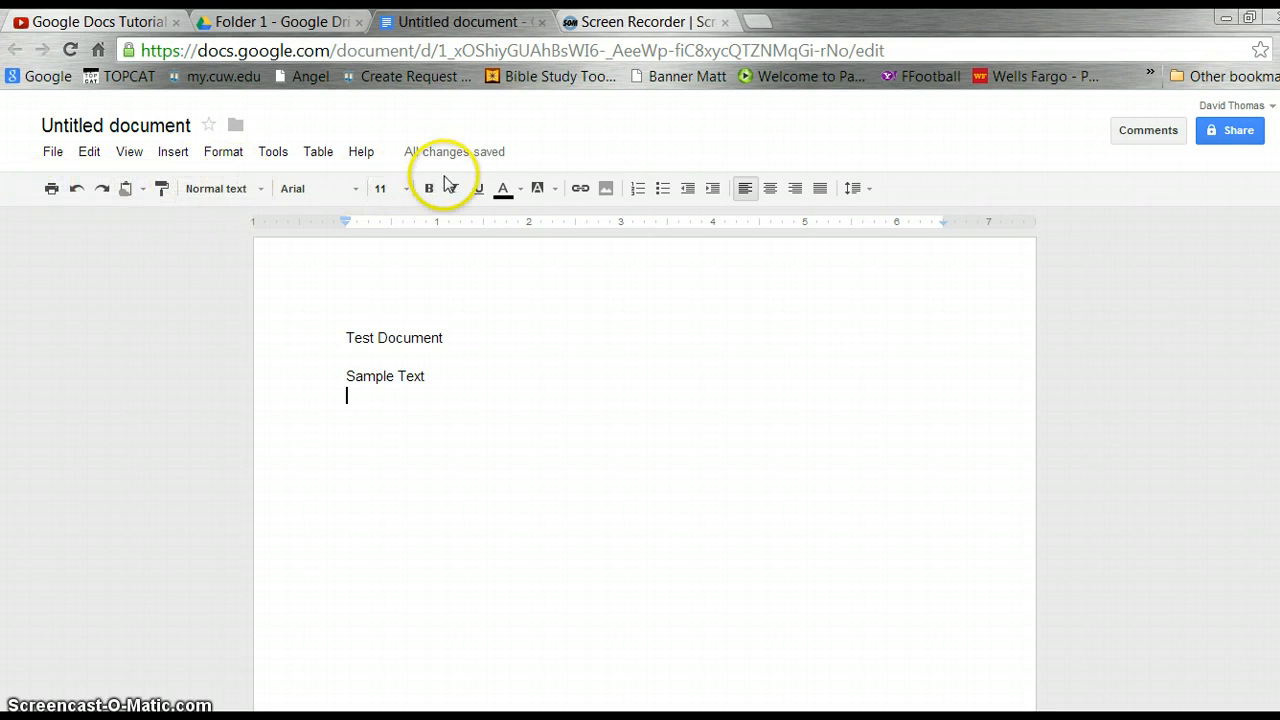
# Bold the 'Test Document' line and colour 'Sample Text' blue, replacing an initial yellow.
pyautogui.moveTo(346, 337); pyautogui.dragTo(460, 338)
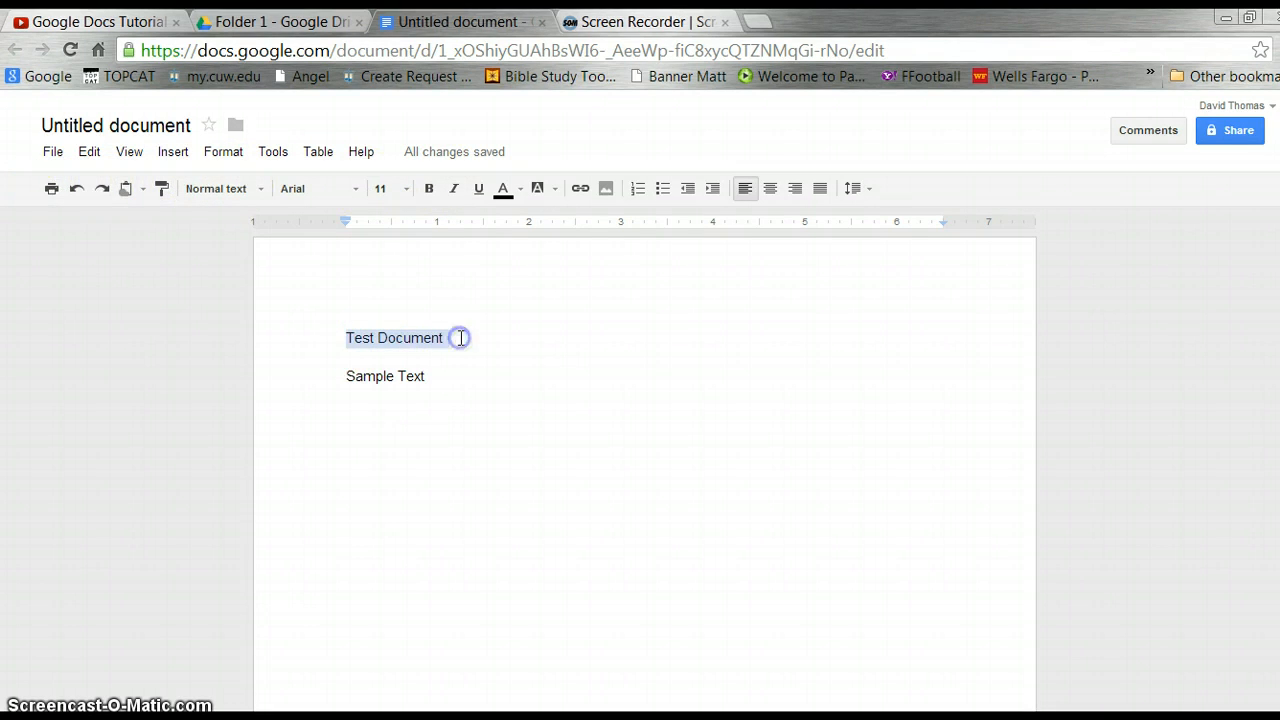
pyautogui.click(429, 188)
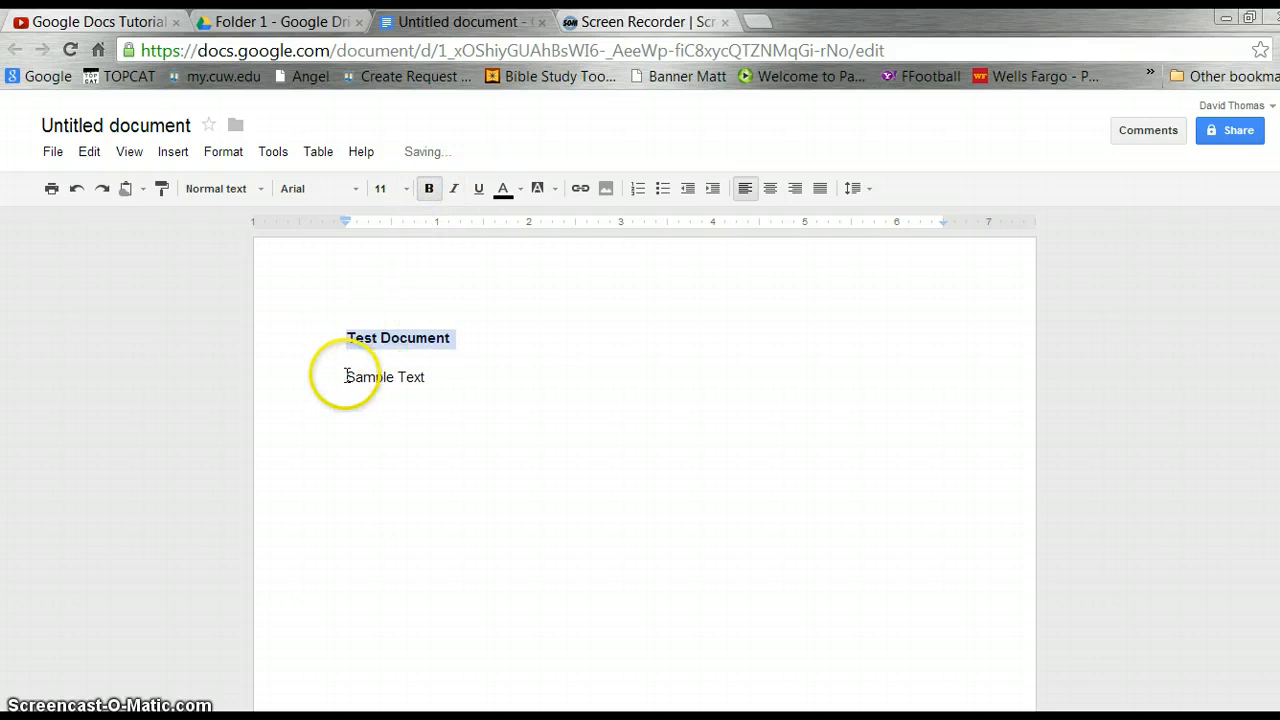
pyautogui.moveTo(345, 376); pyautogui.dragTo(480, 368)
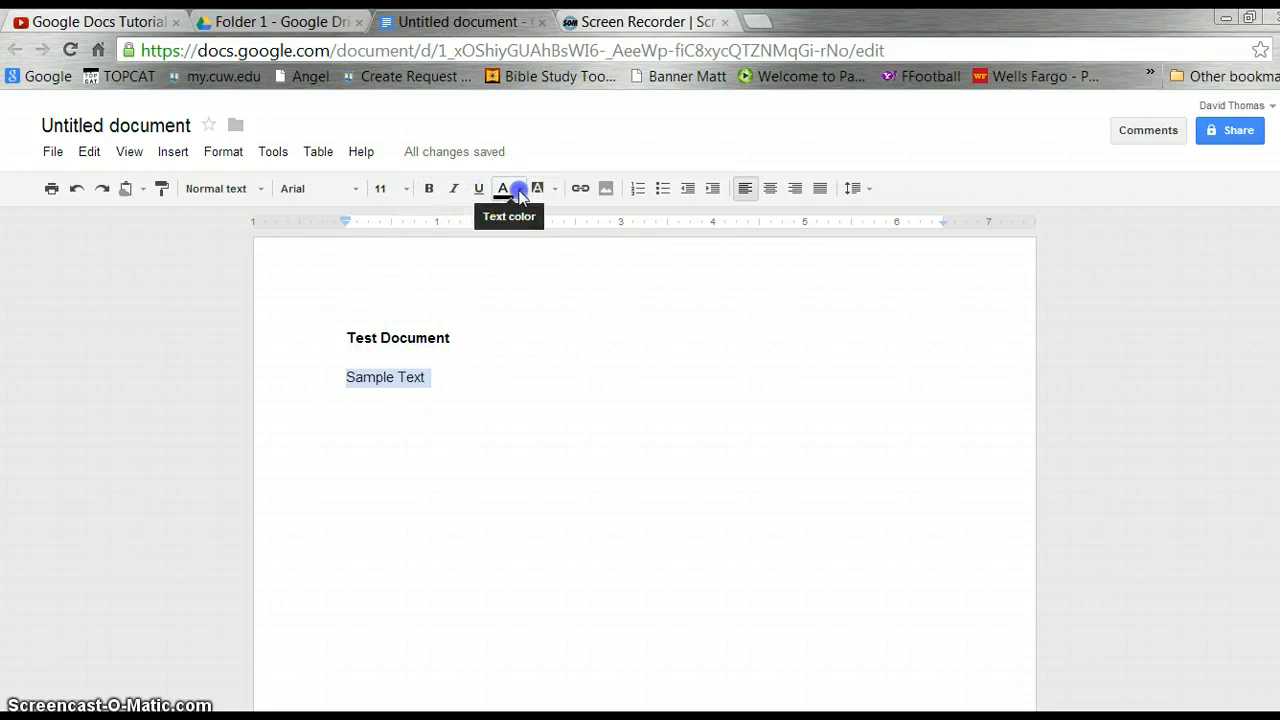
pyautogui.click(517, 190)
pyautogui.click(569, 247)
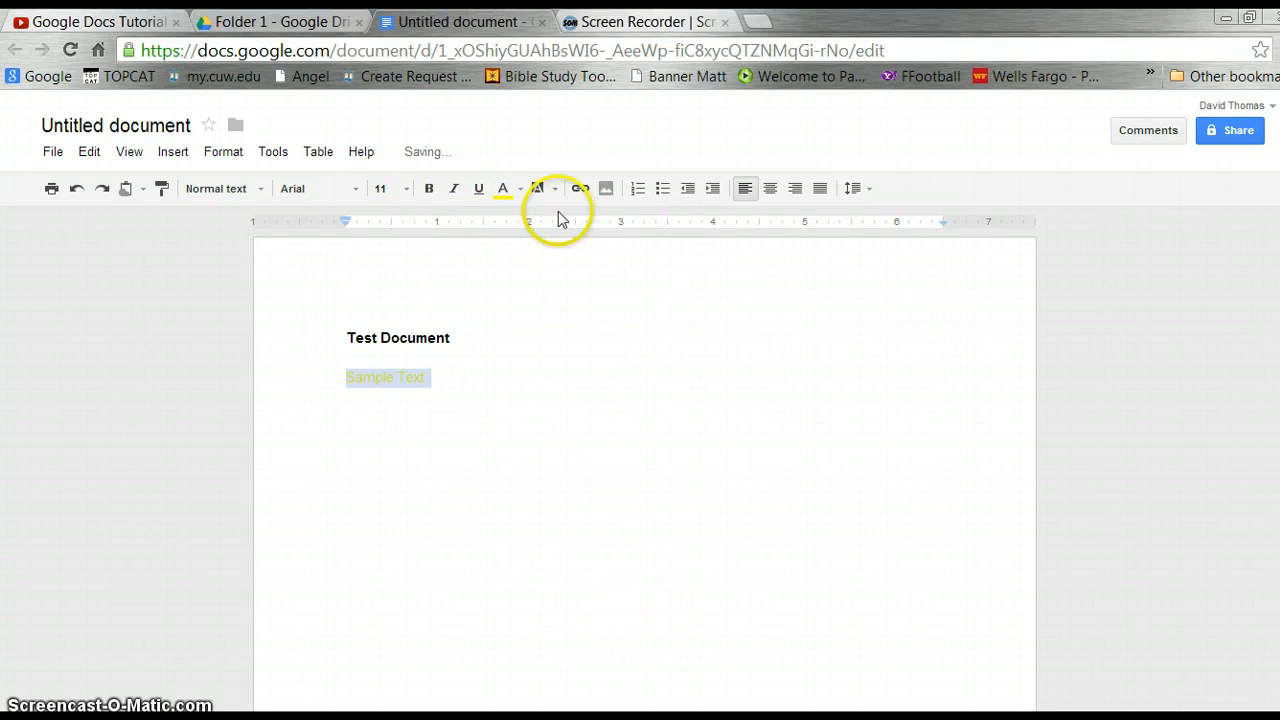
pyautogui.click(519, 189)
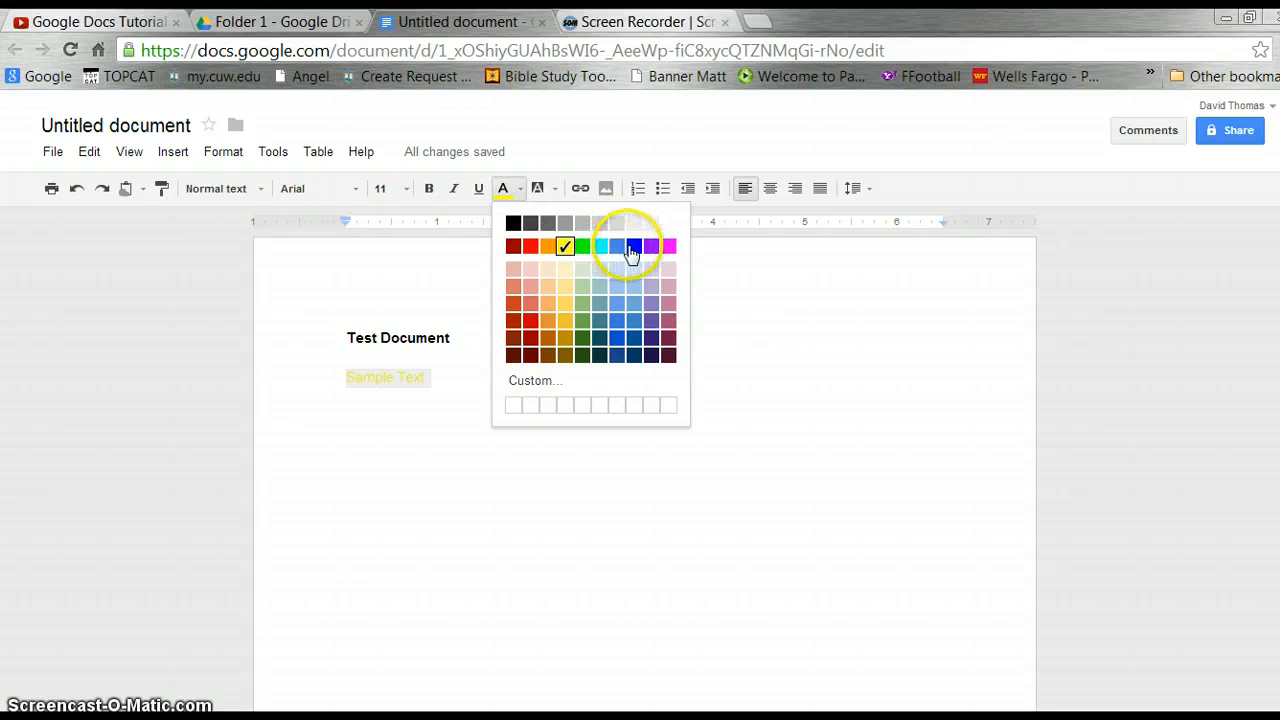
pyautogui.click(632, 247)
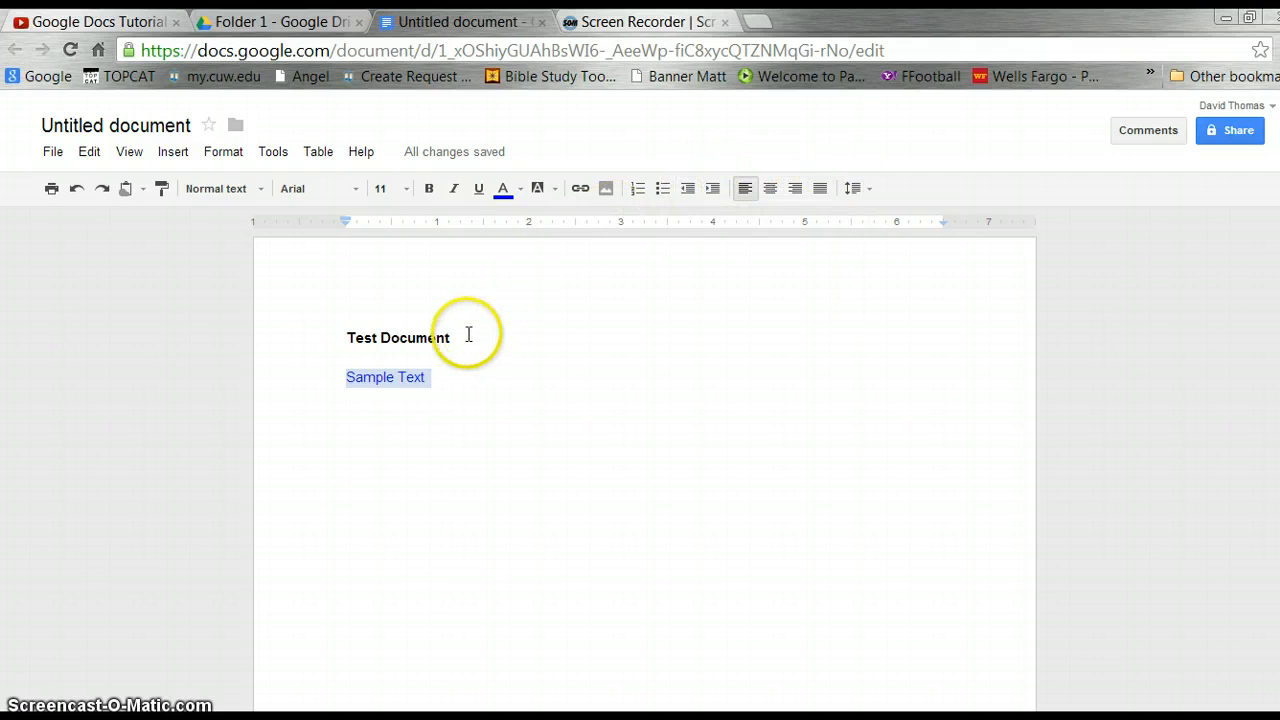
pyautogui.press('Down')
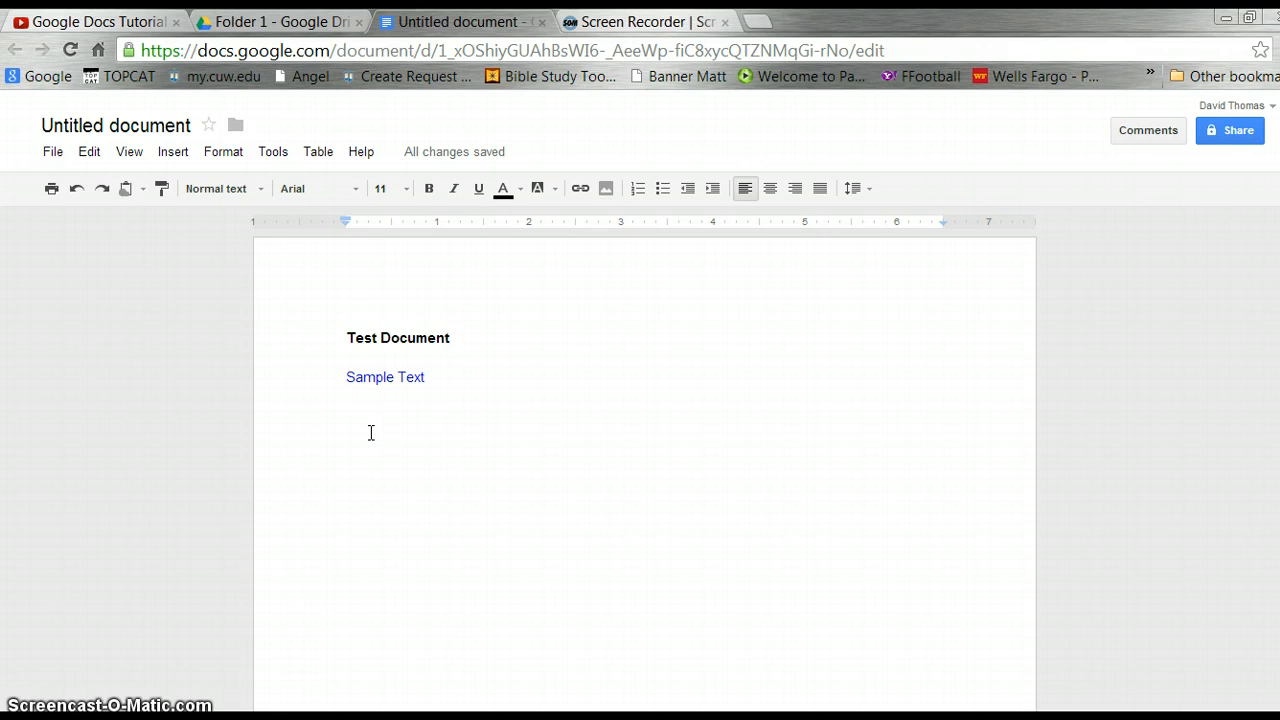
# Type 'more changes' on a new third line below Sample Text.
pyautogui.press('Return')
pyautogui.write('more change')
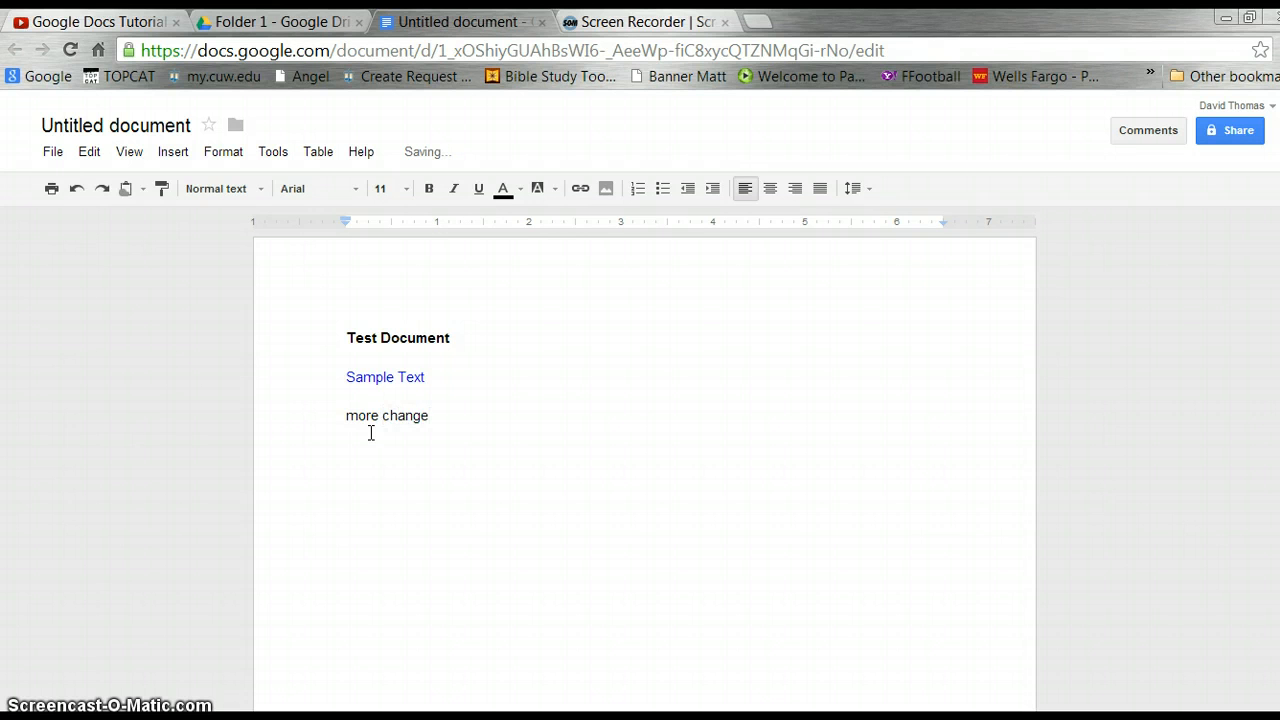
pyautogui.write('s')
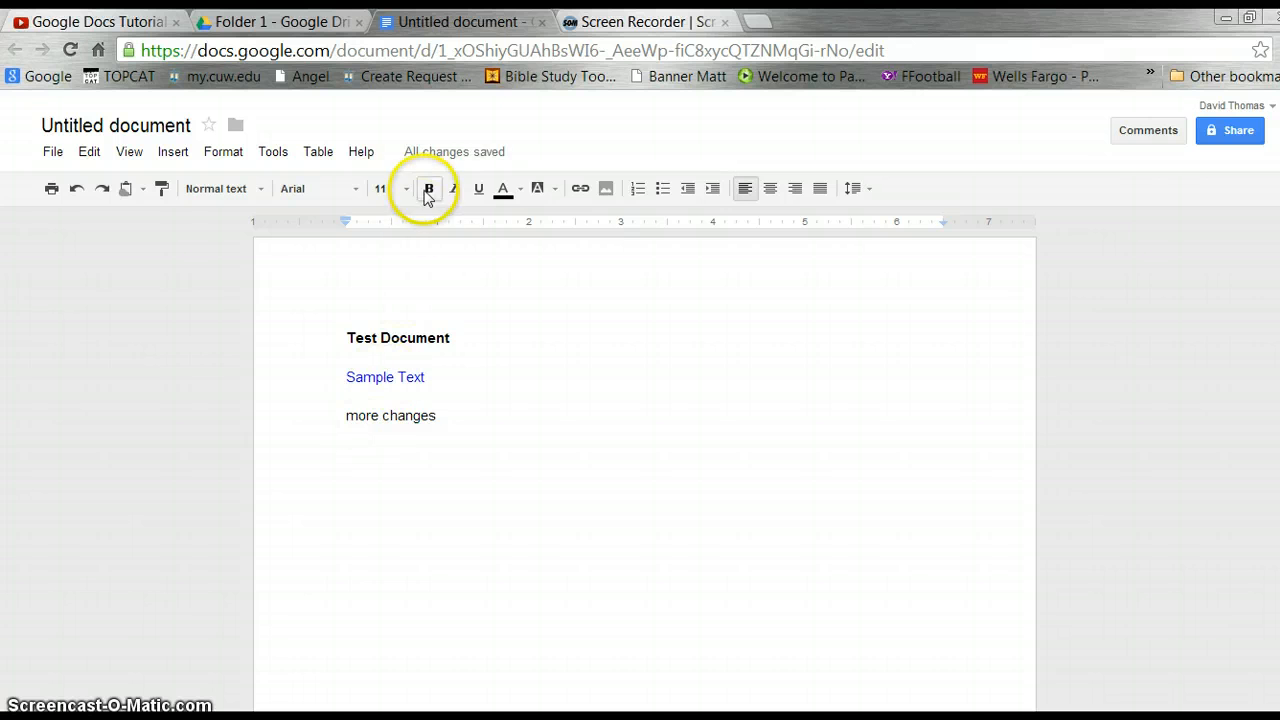
pyautogui.moveTo(415, 159)
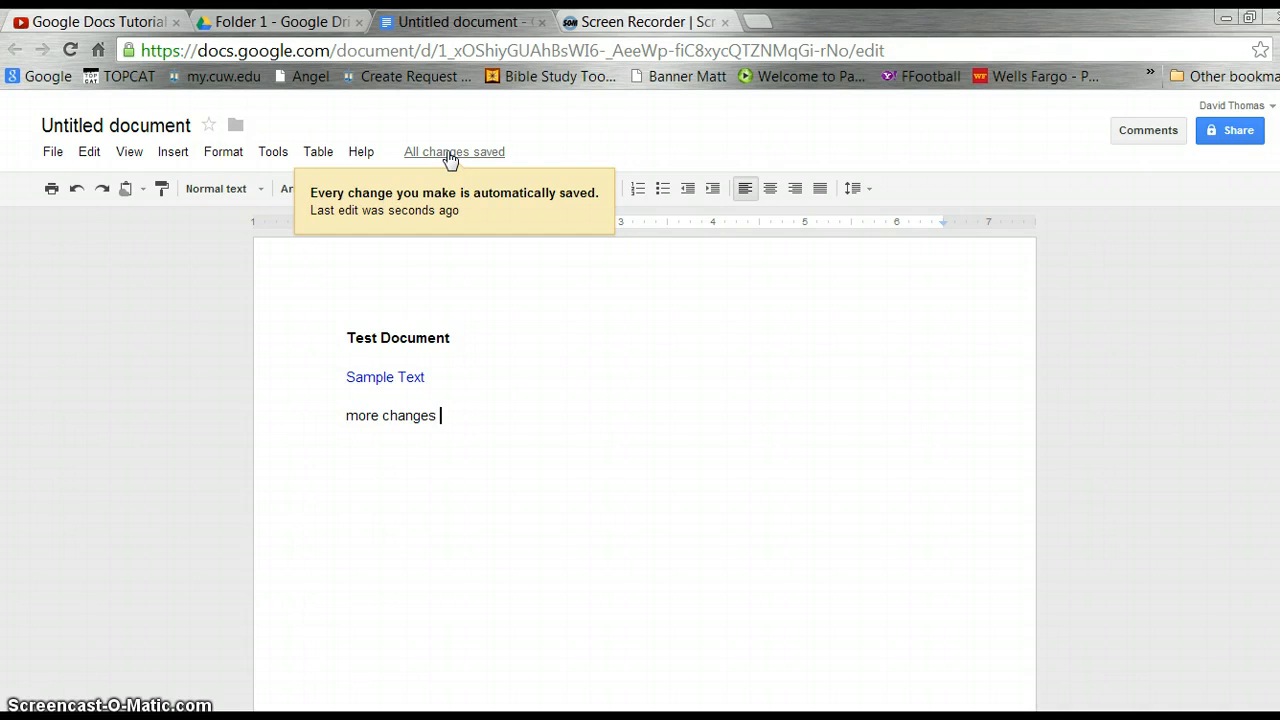
# Dismiss the auto-save tooltip and close the Untitled document, back to Folder 1.
pyautogui.click(480, 318)
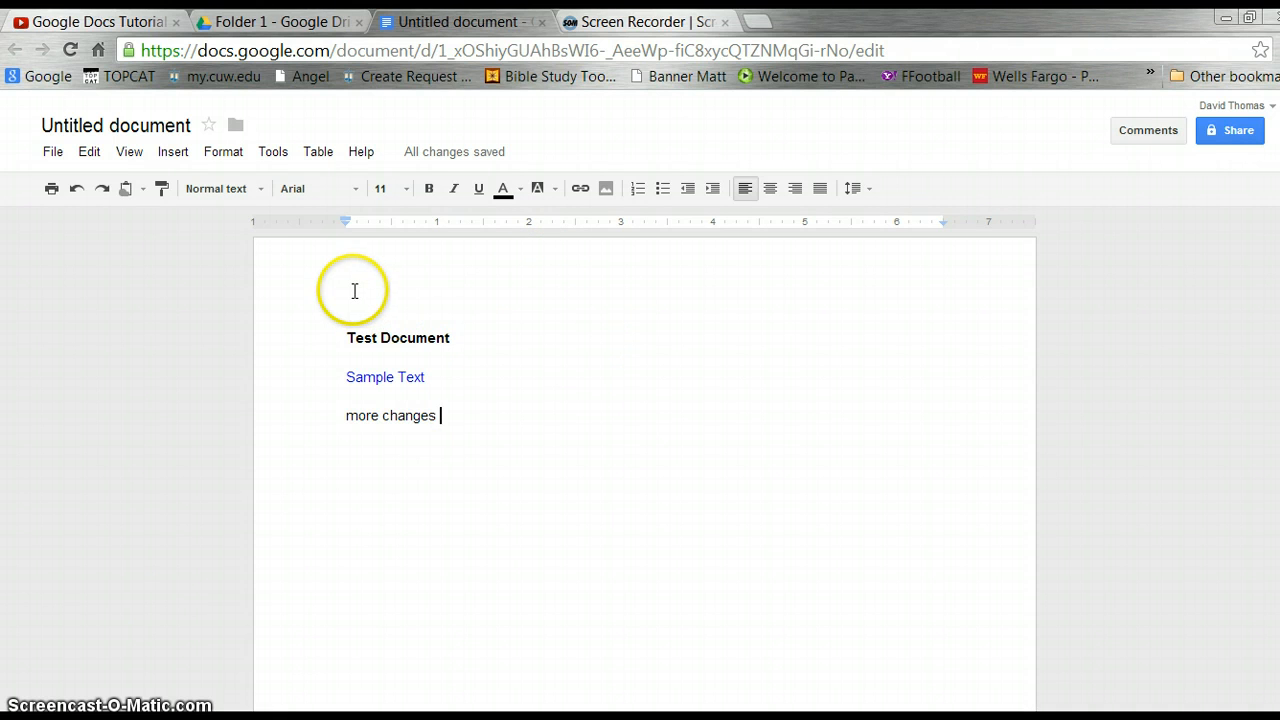
pyautogui.click(541, 22)
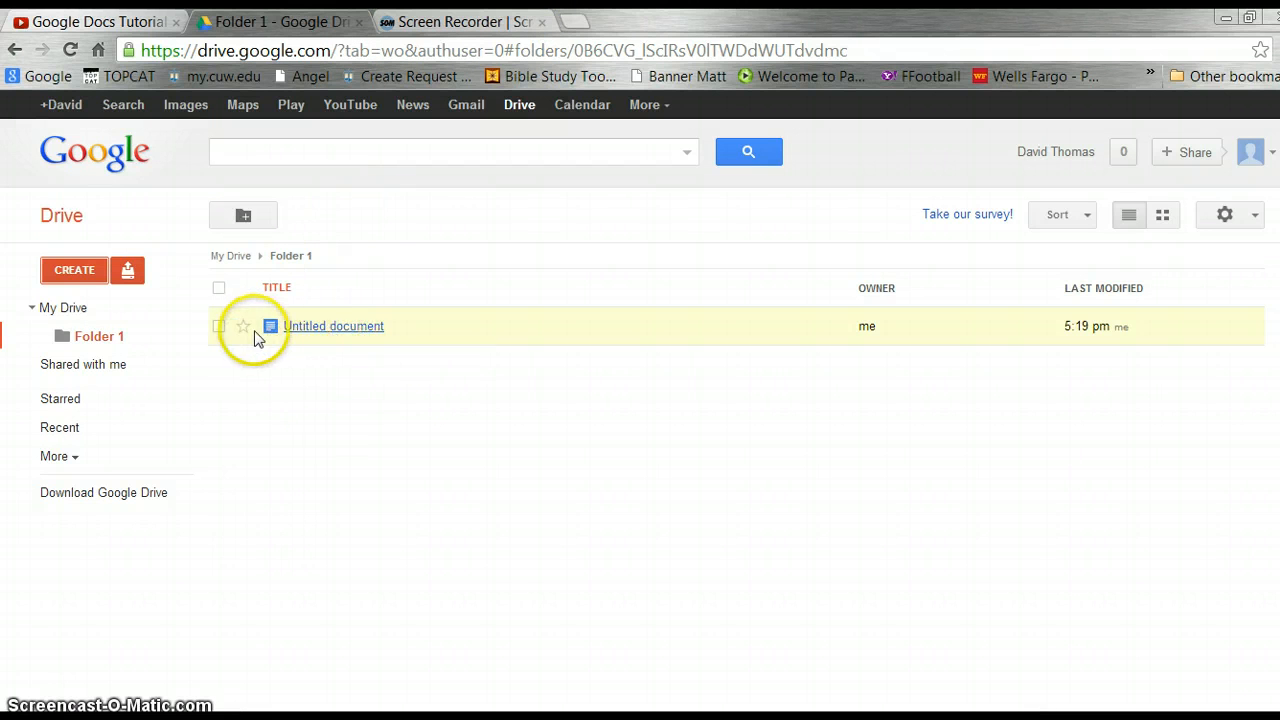
pyautogui.click(219, 328)
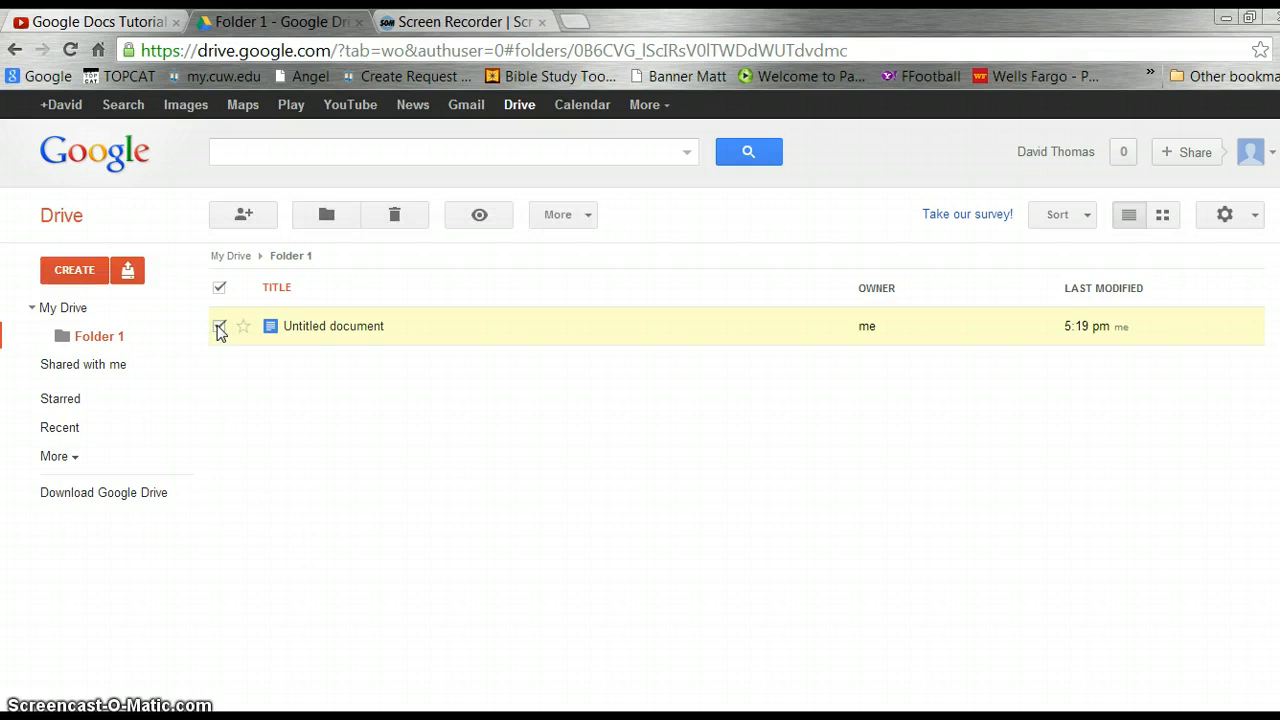
pyautogui.click(253, 219)
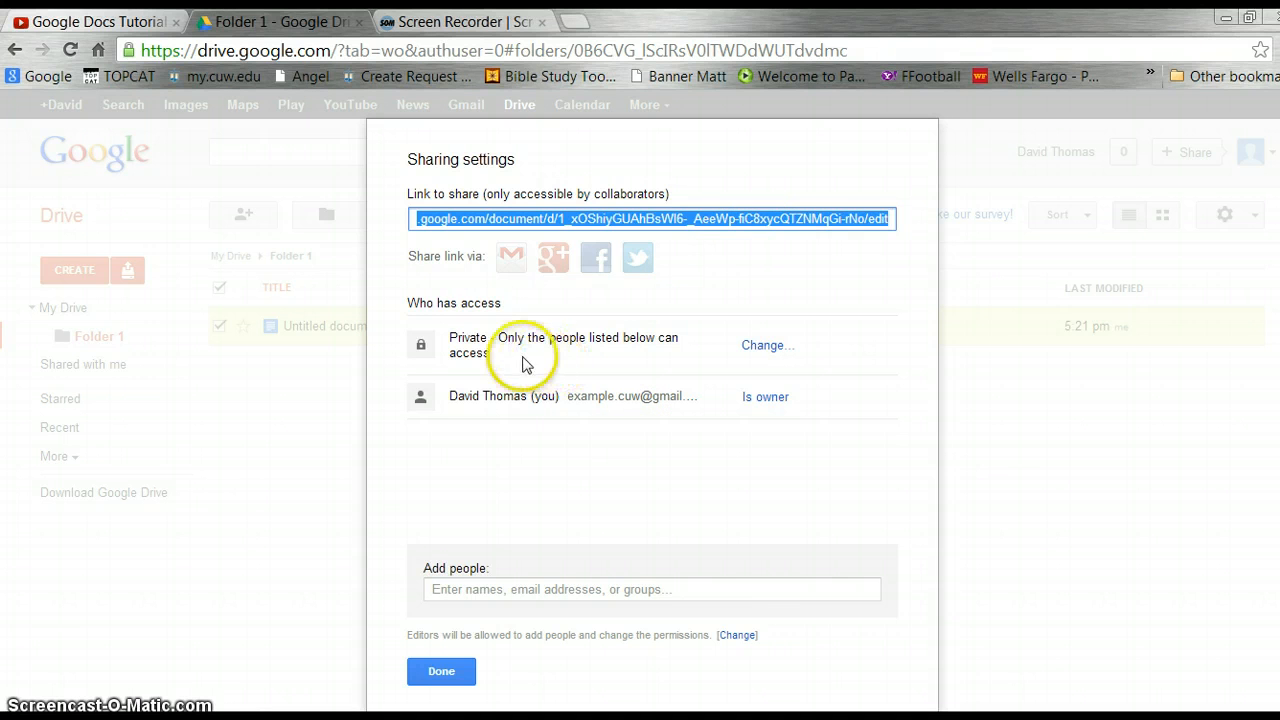
pyautogui.click(762, 347)
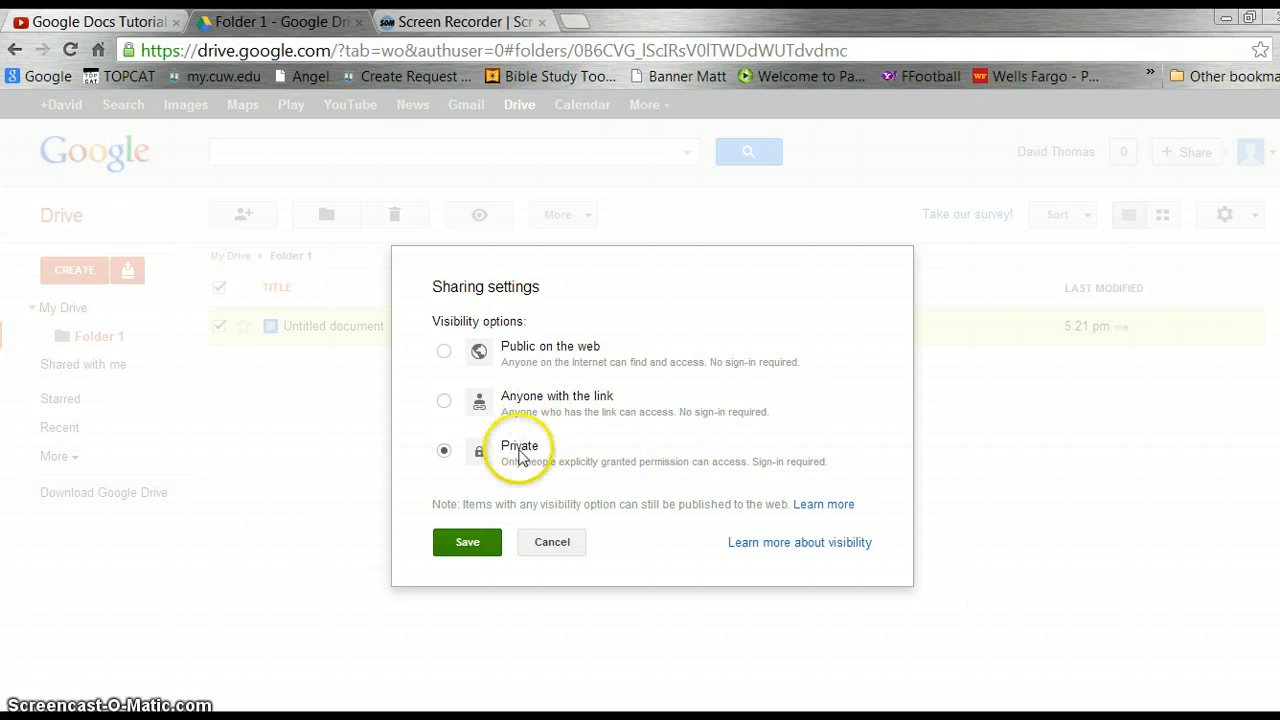
pyautogui.click(469, 543)
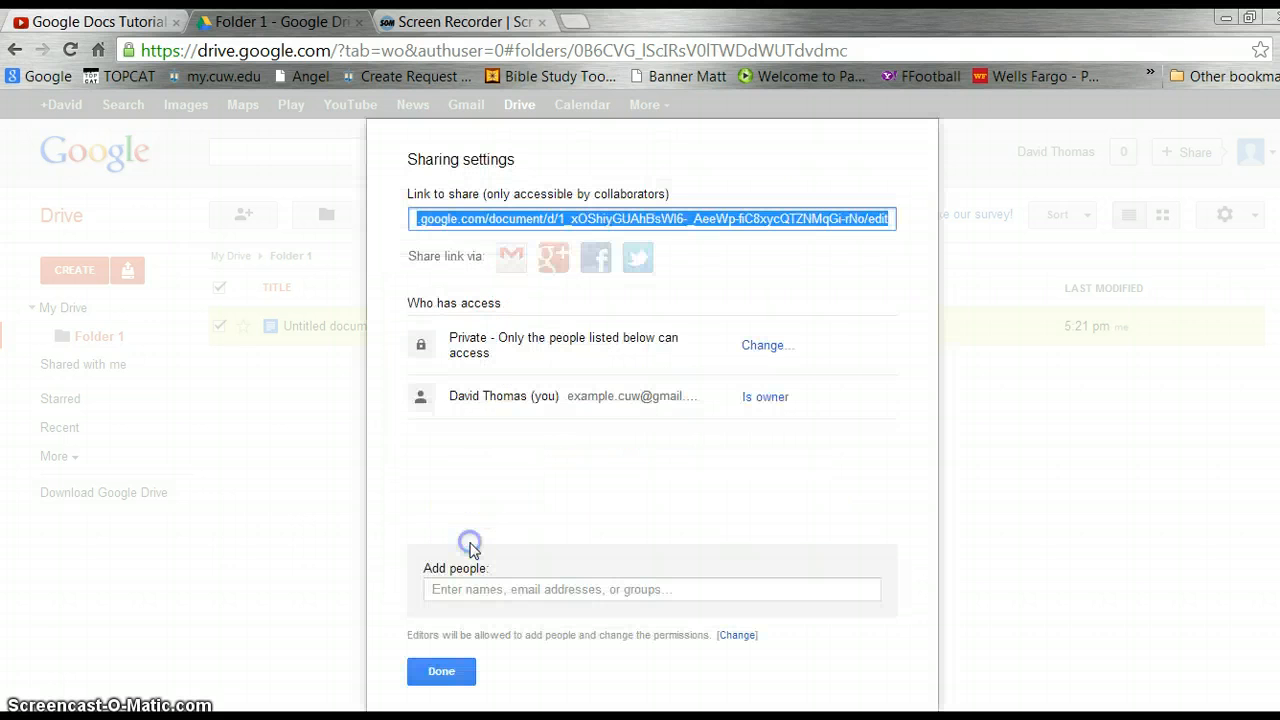
pyautogui.click(442, 673)
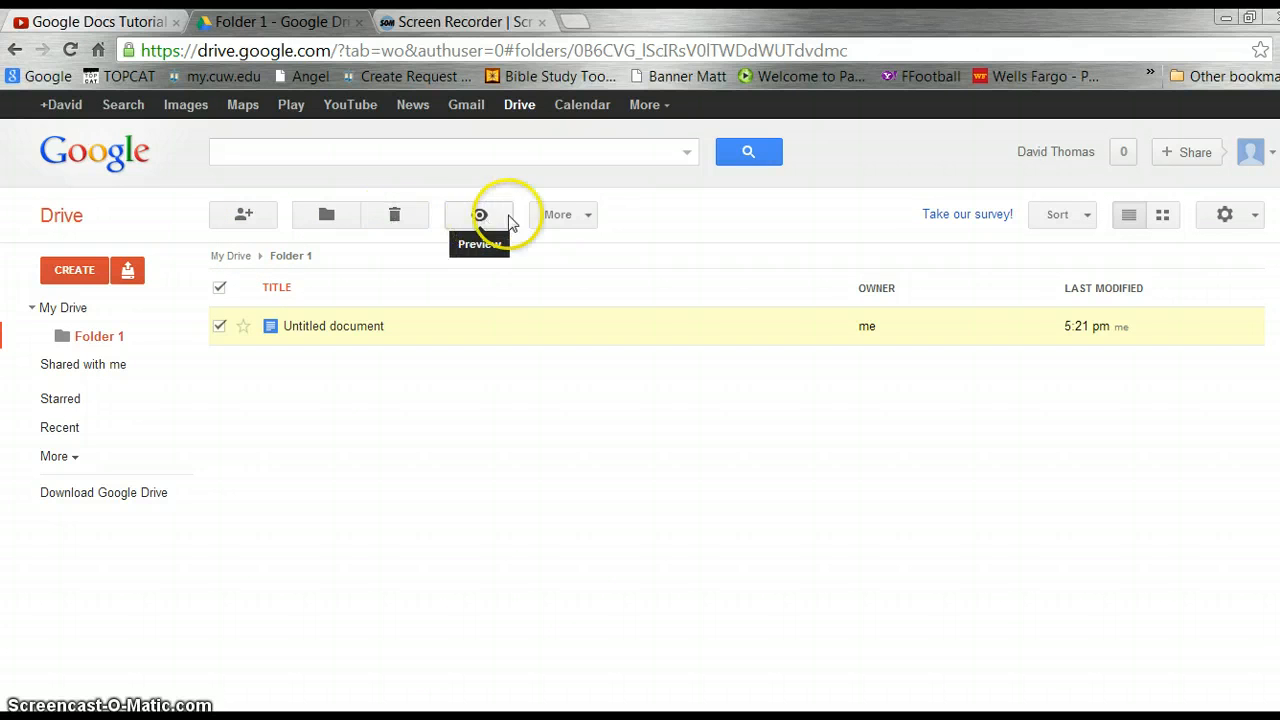
# Rename the Untitled document to 'Test Document' through More > Rename.
pyautogui.click(586, 217)
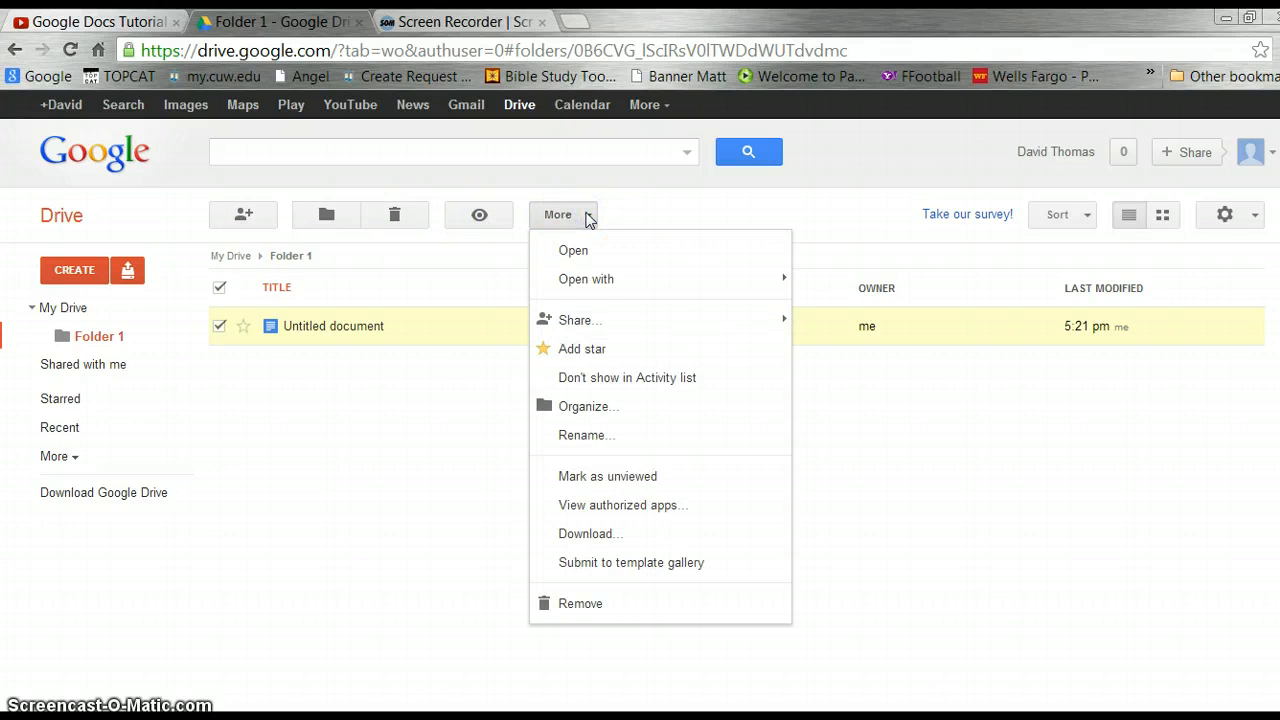
pyautogui.click(573, 450)
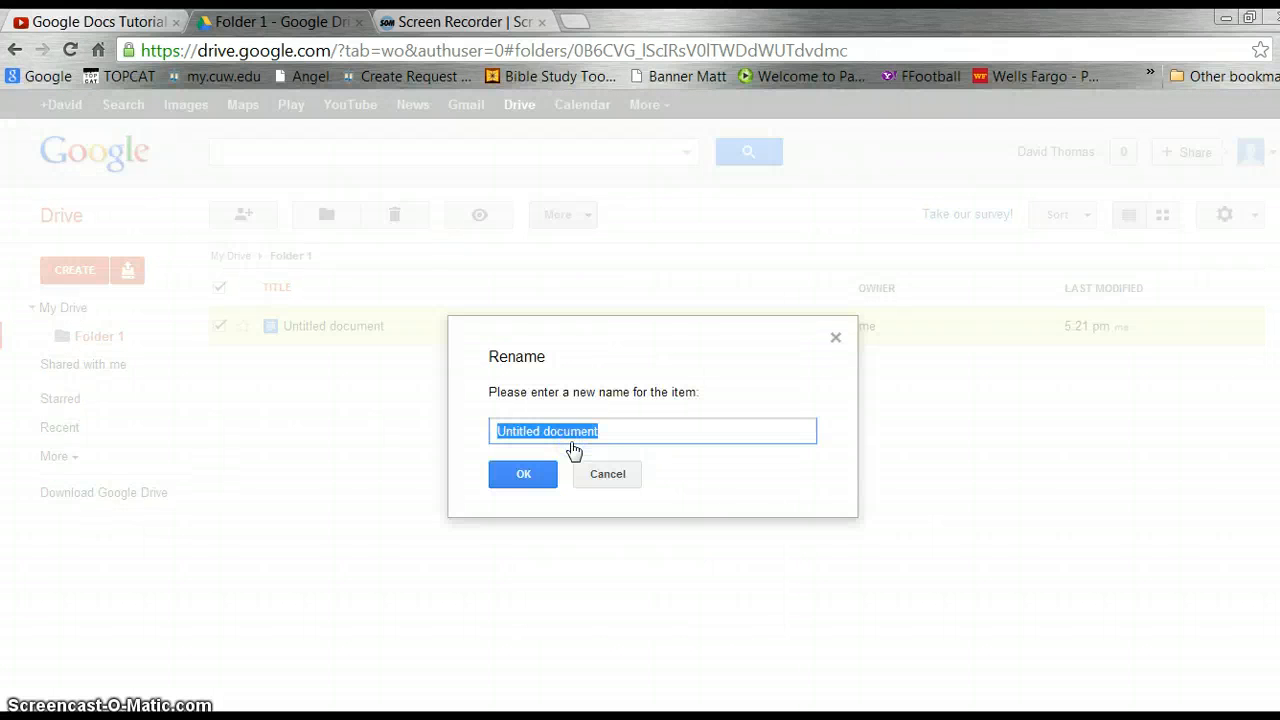
pyautogui.write('Test Document')
pyautogui.press('Return')
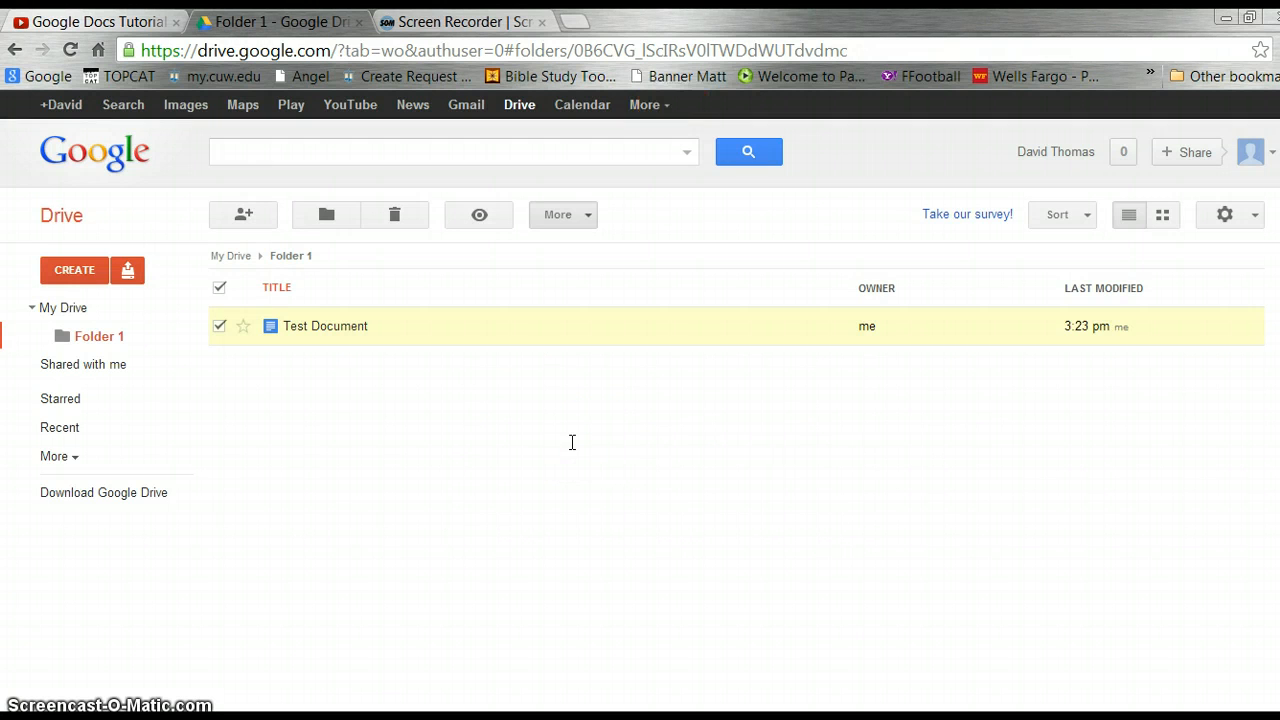
pyautogui.click(465, 541)
pyautogui.click(372, 490)
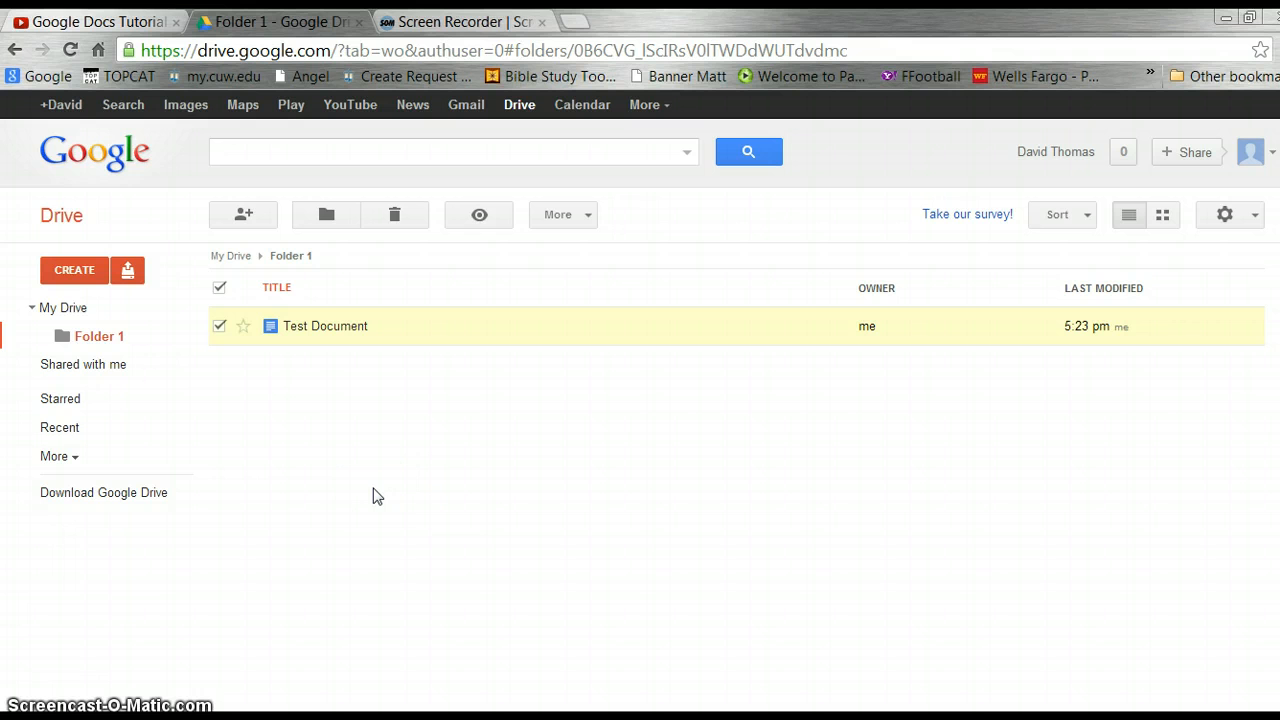
# Open Test Document's Share settings, view access options, and save it as Private.
pyautogui.click(360, 485)
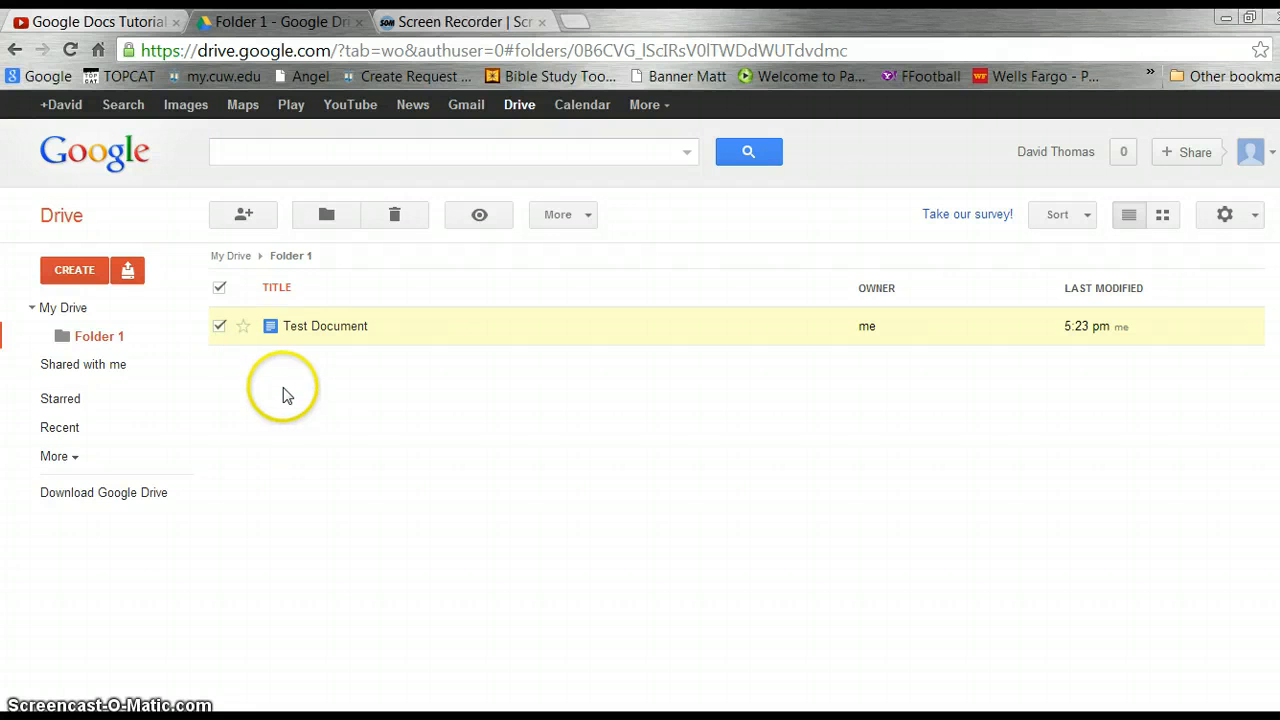
pyautogui.click(219, 327)
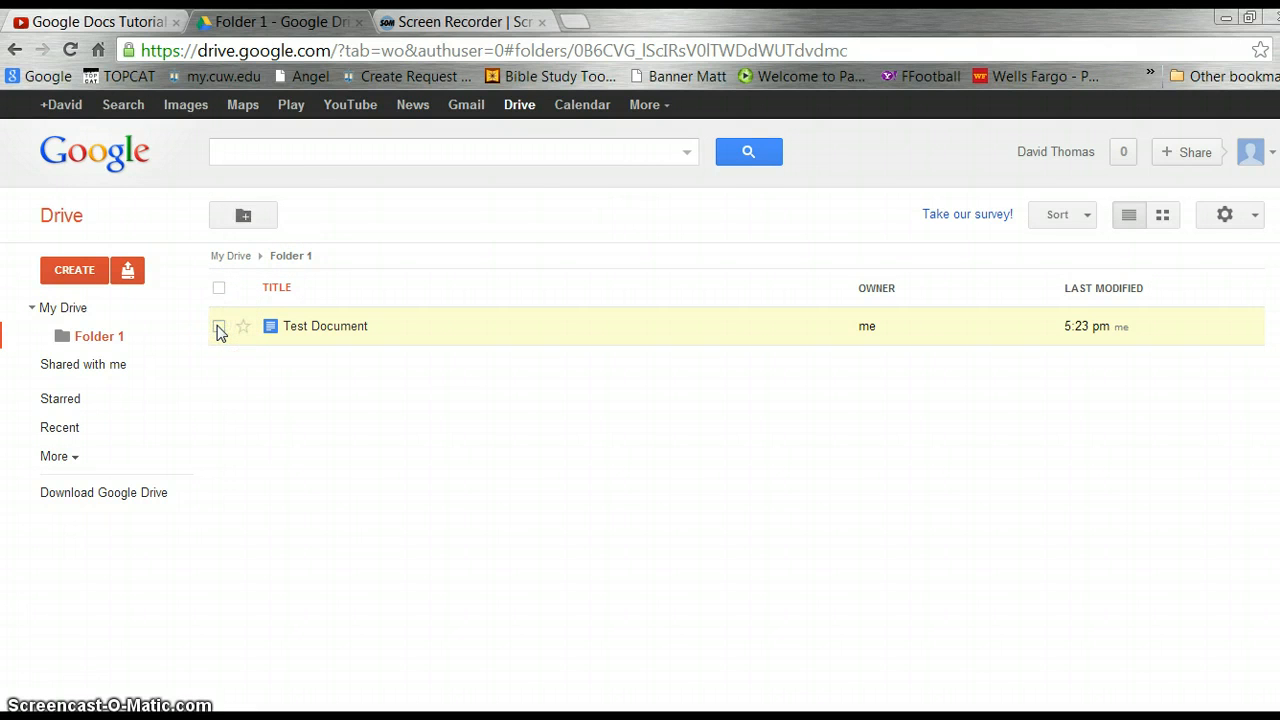
pyautogui.click(219, 328)
pyautogui.click(245, 216)
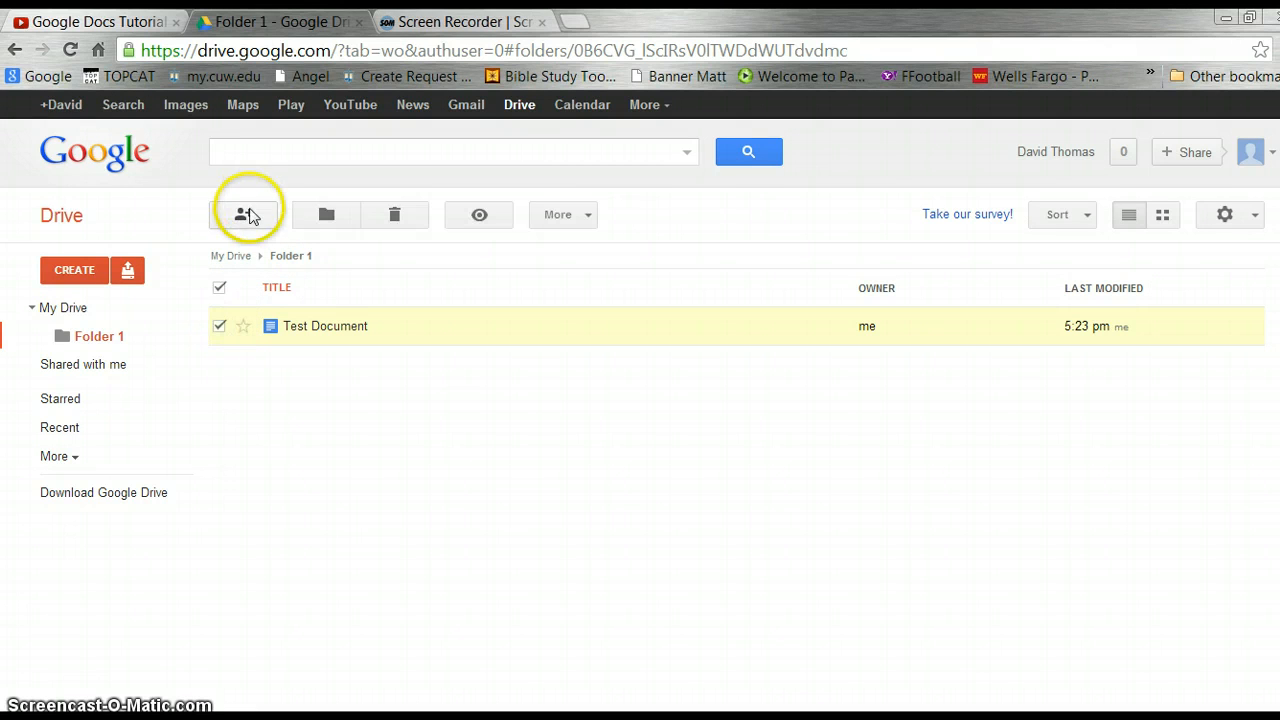
pyautogui.click(250, 218)
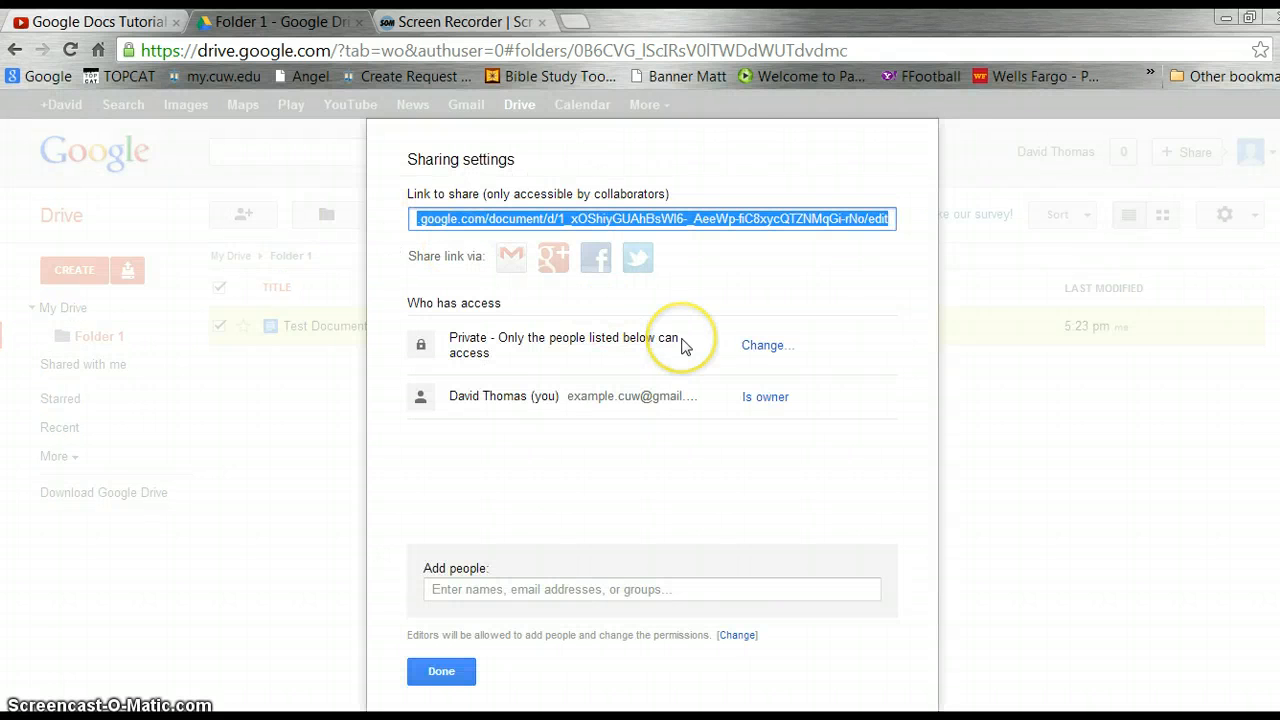
pyautogui.click(762, 346)
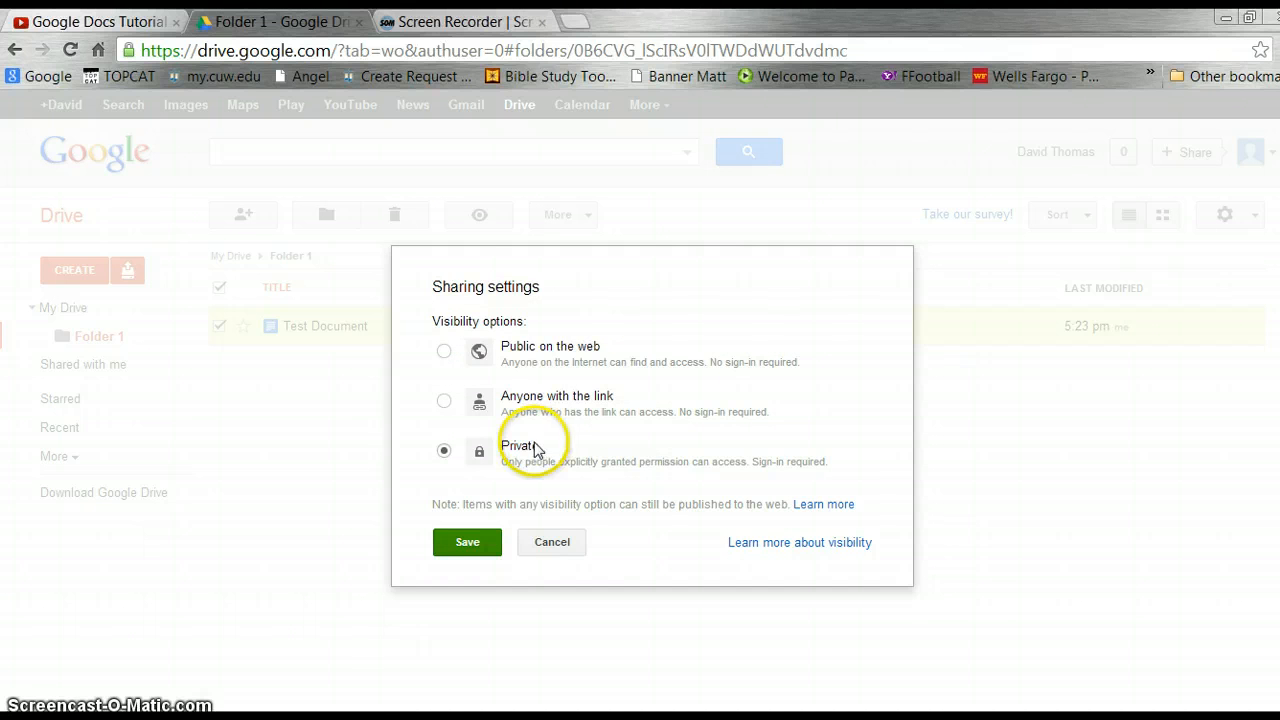
pyautogui.click(464, 544)
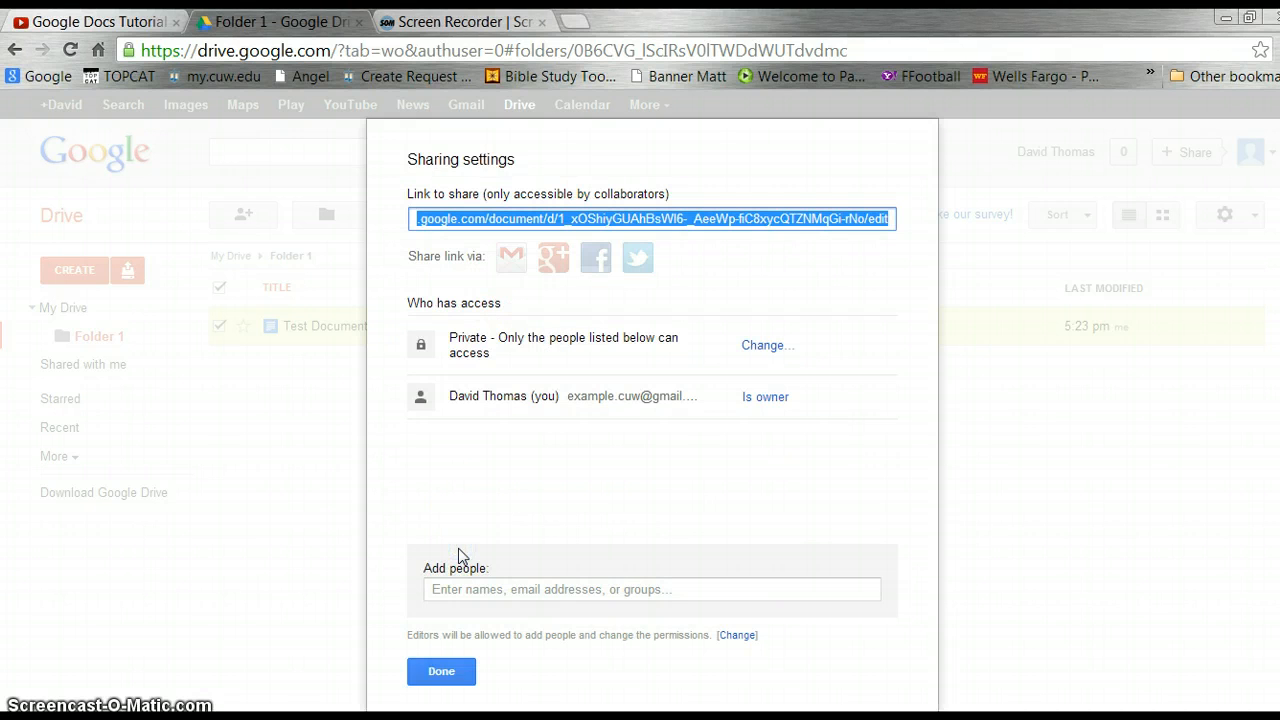
# Enter a collaborator's e-mail with Can edit access, then cancel the invite so Test Document stays private.
pyautogui.click(512, 589)
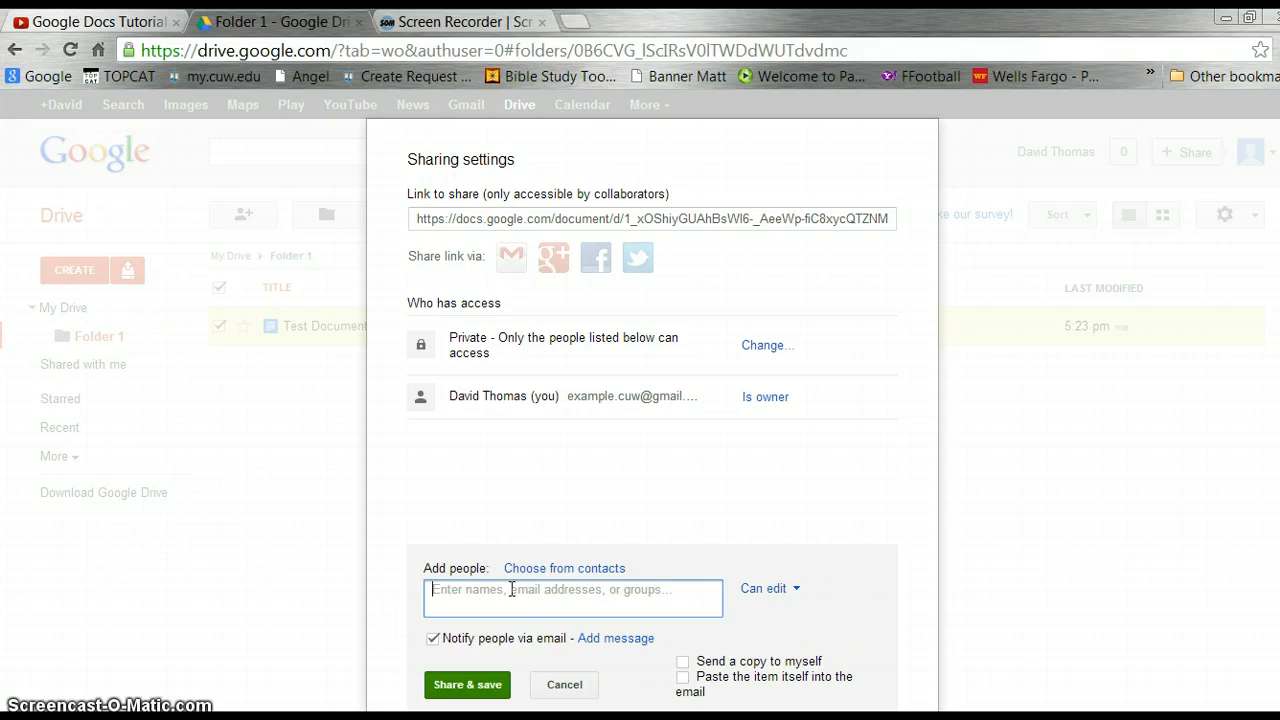
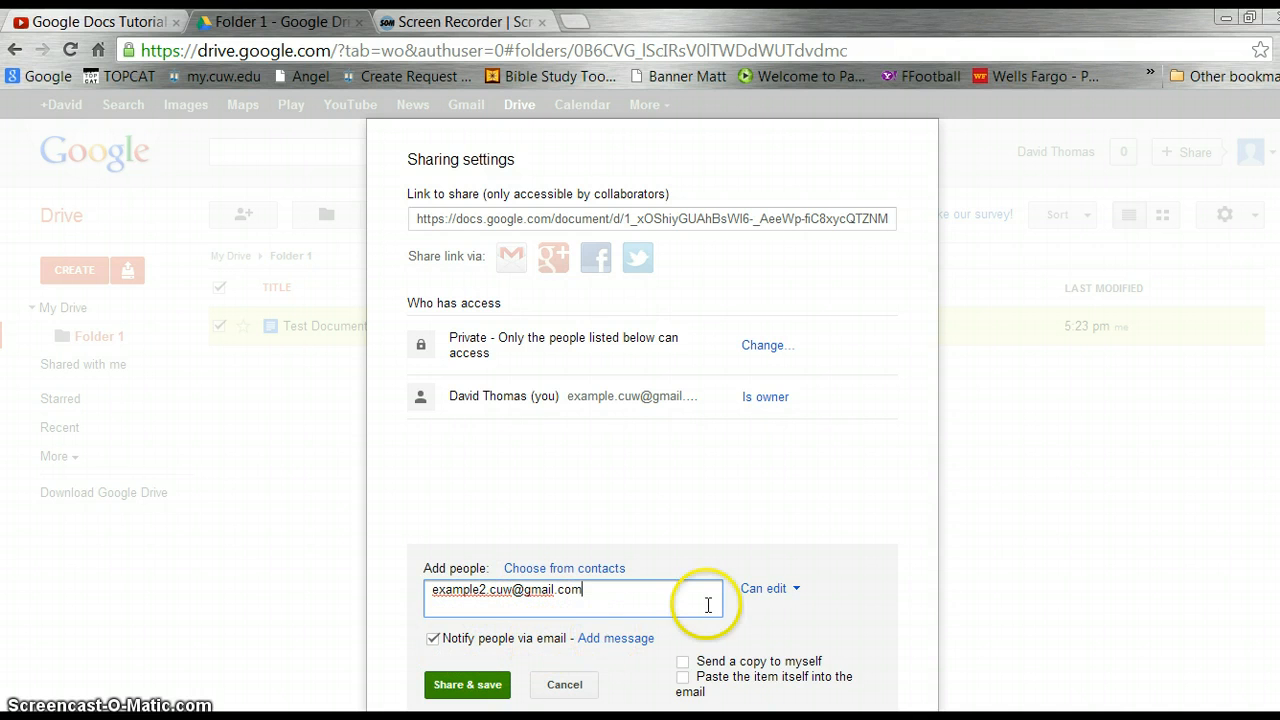
pyautogui.click(797, 594)
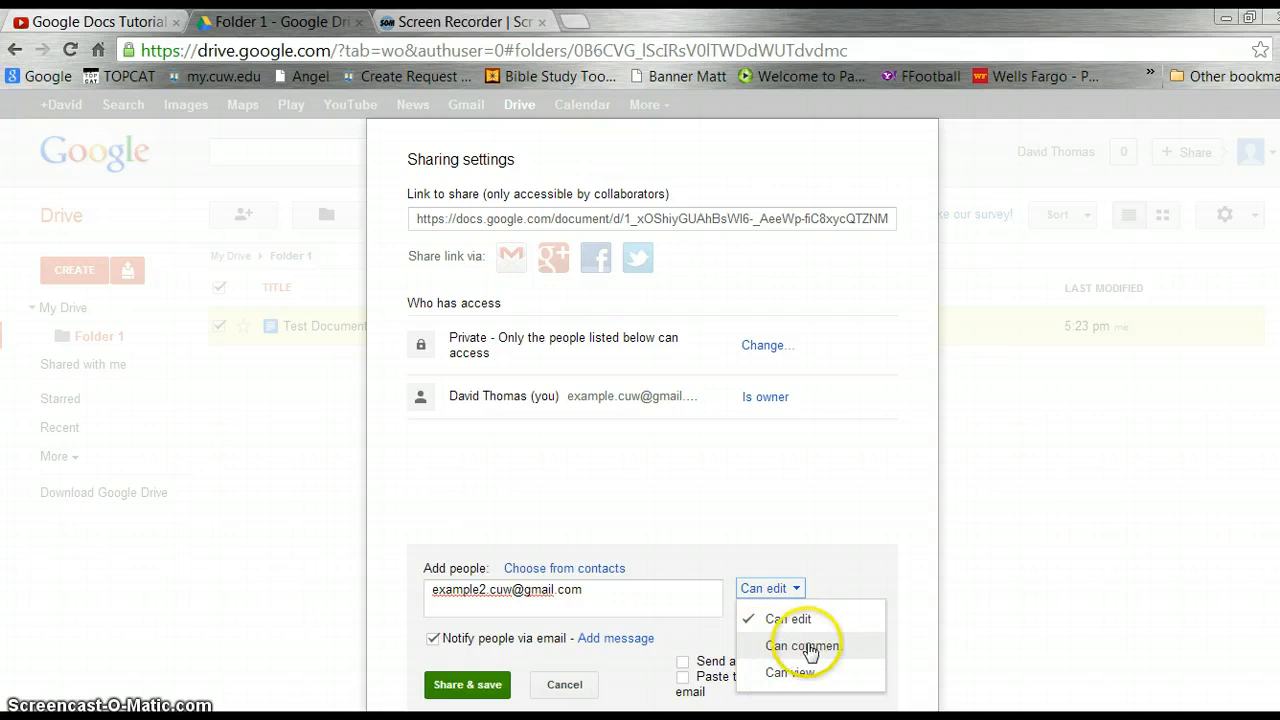
pyautogui.click(806, 590)
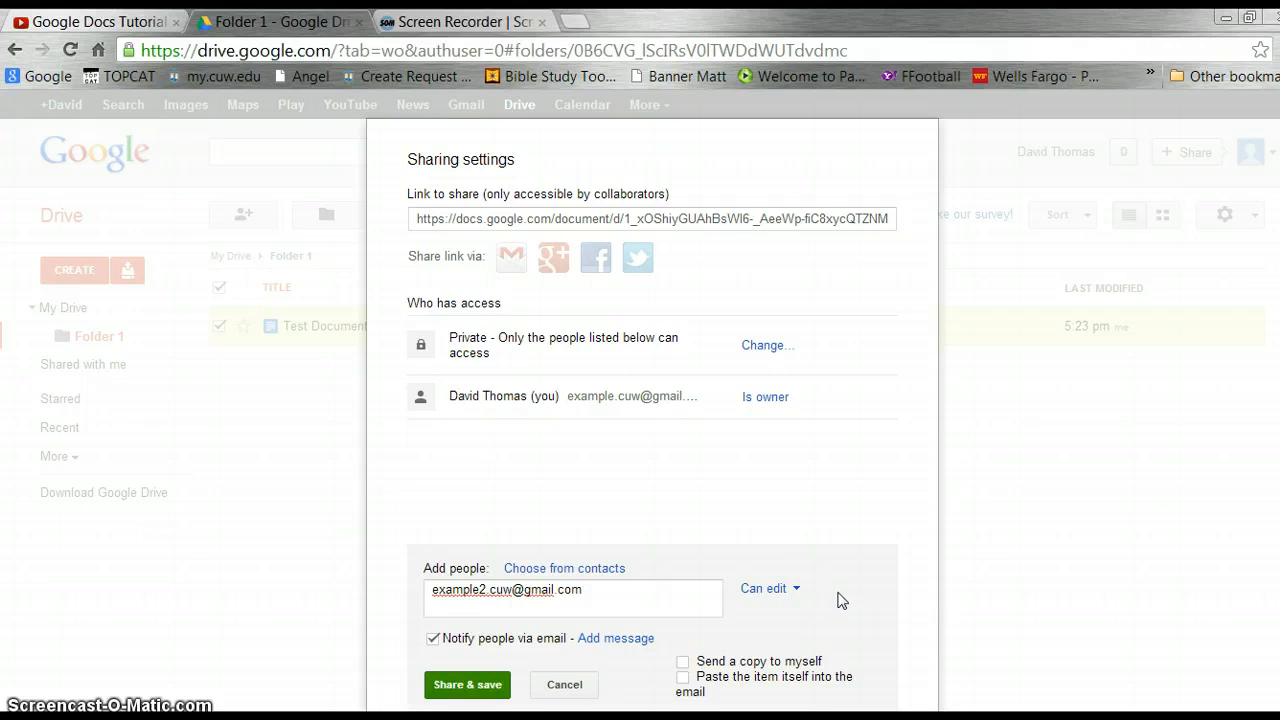
pyautogui.click(424, 684)
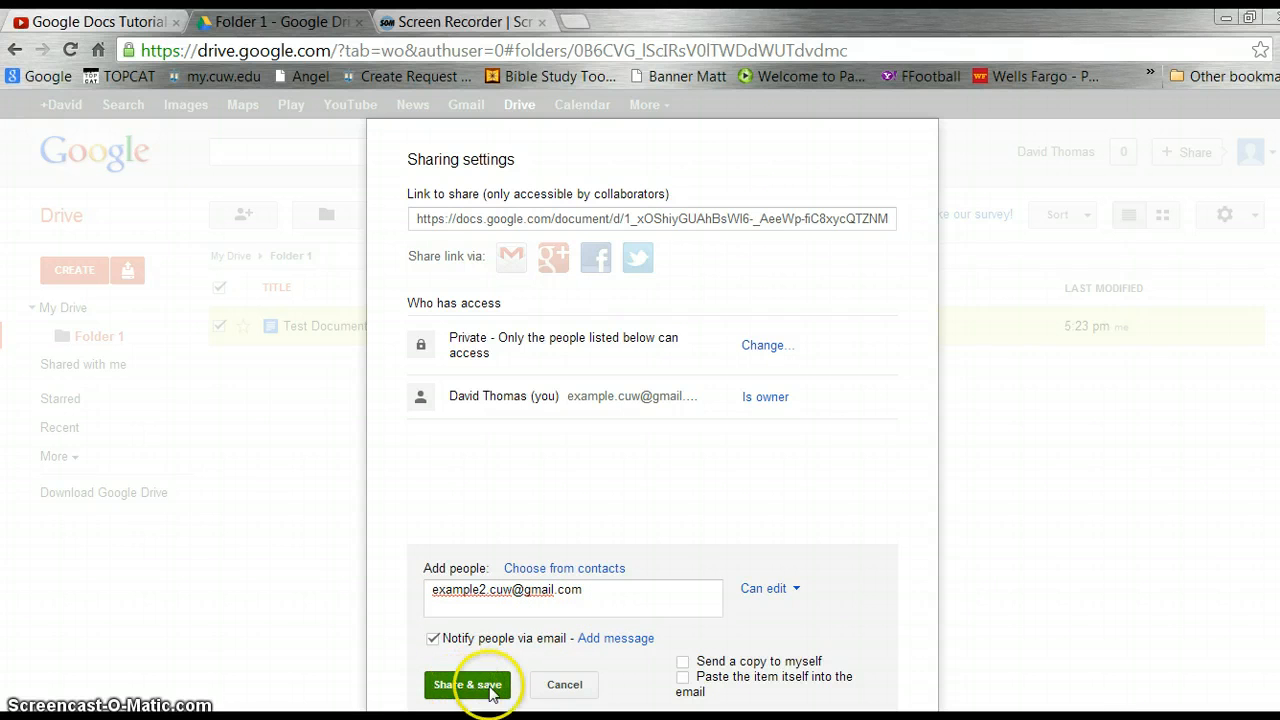
pyautogui.click(562, 686)
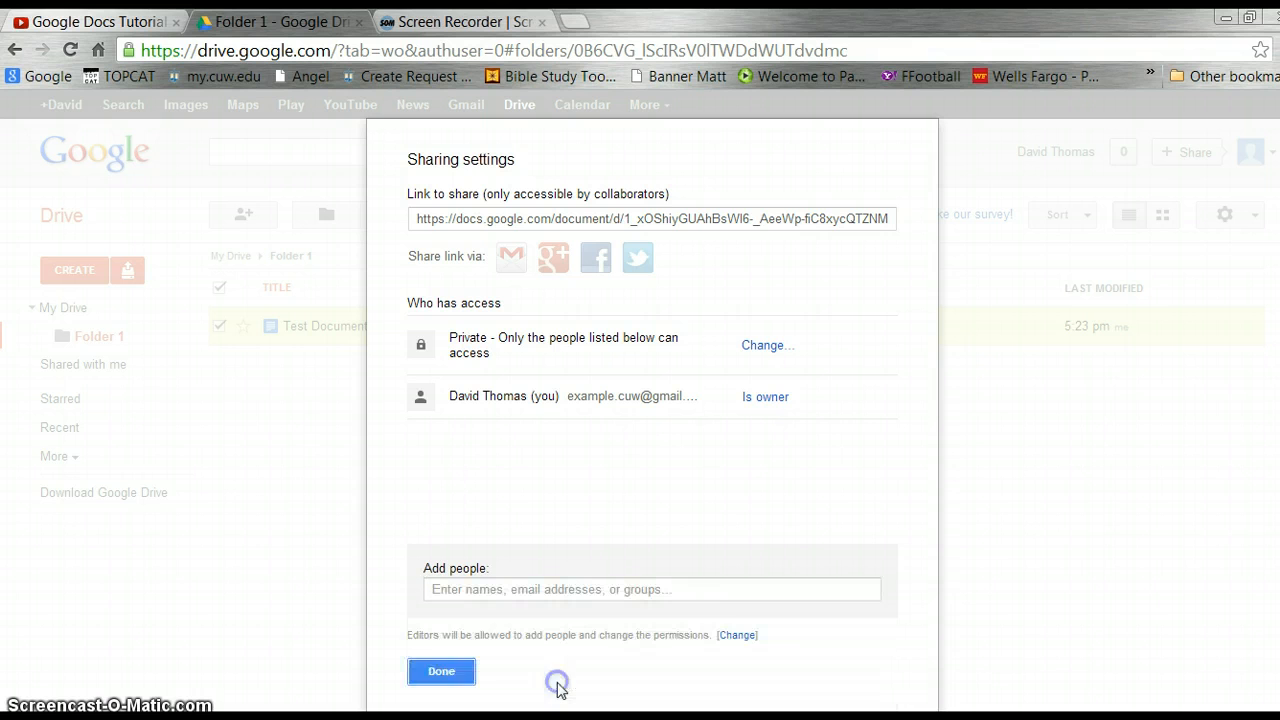
pyautogui.click(445, 672)
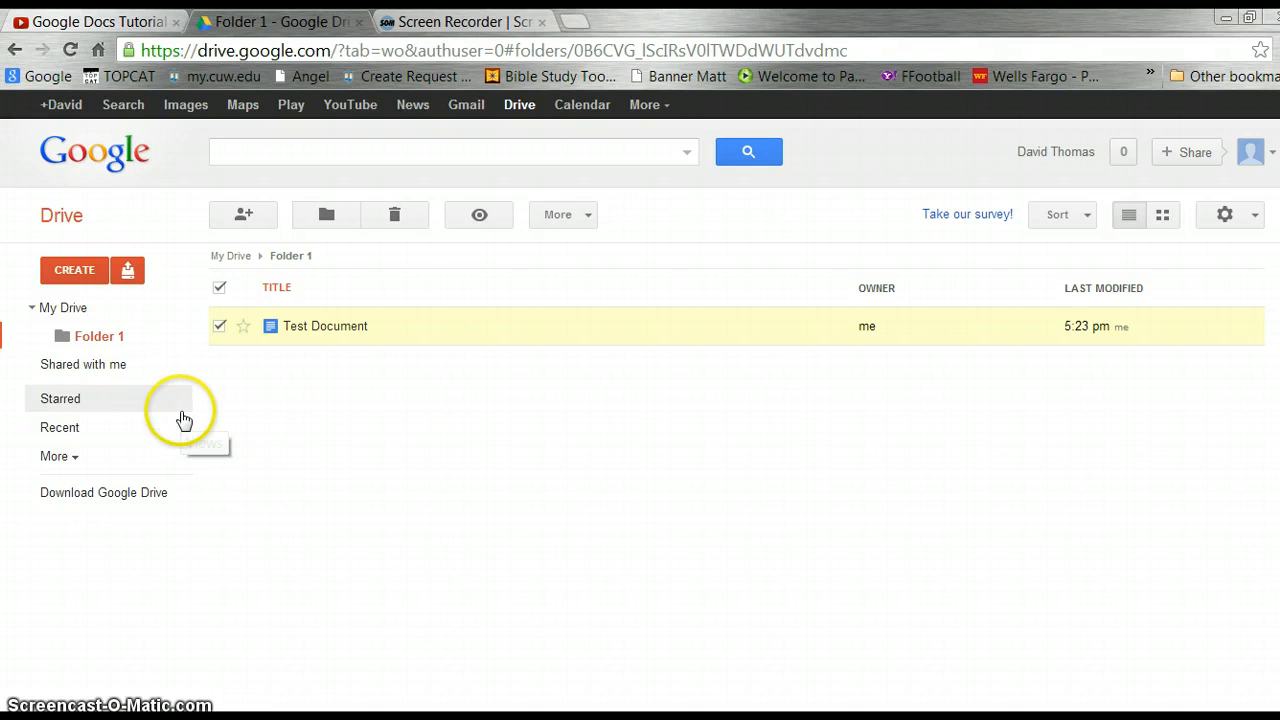
# Open the Sample document from the Shared with me list.
pyautogui.click(75, 366)
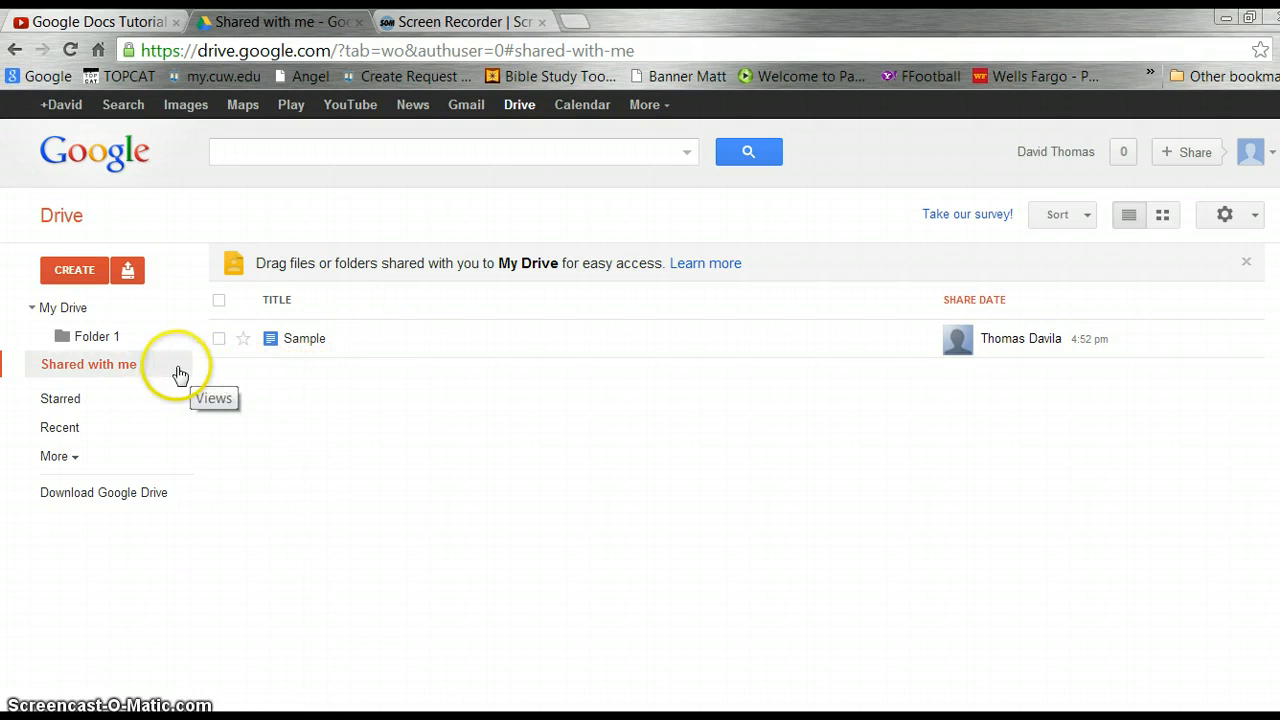
pyautogui.click(302, 341)
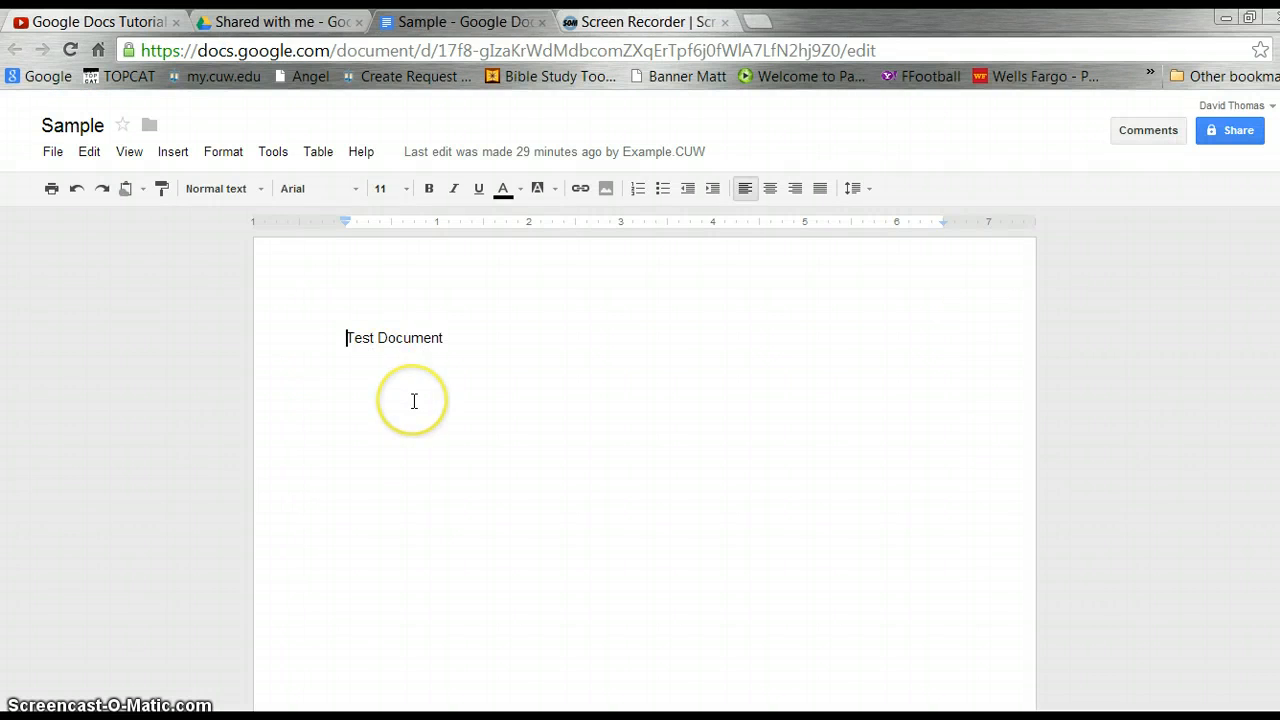
# Insert a new line and type 'make edits.' before Test Document in Sample.
pyautogui.press('Return')
pyautogui.press('Return')
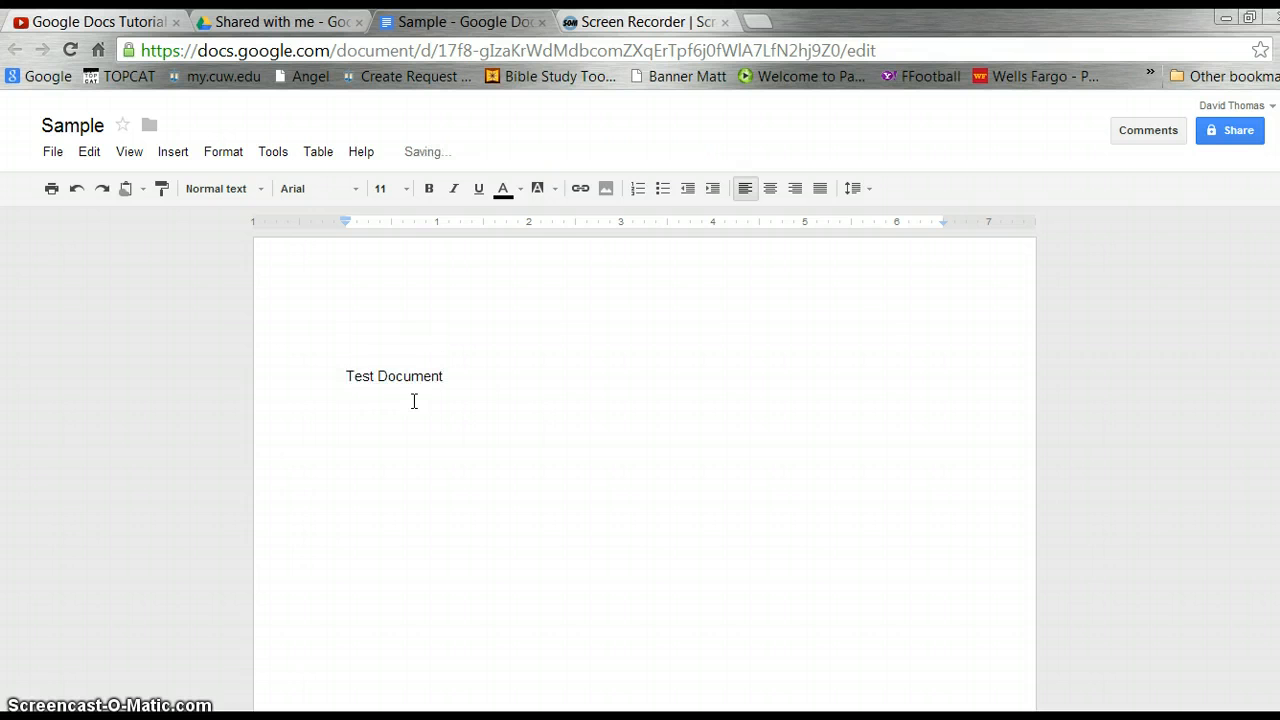
pyautogui.write('make edits')
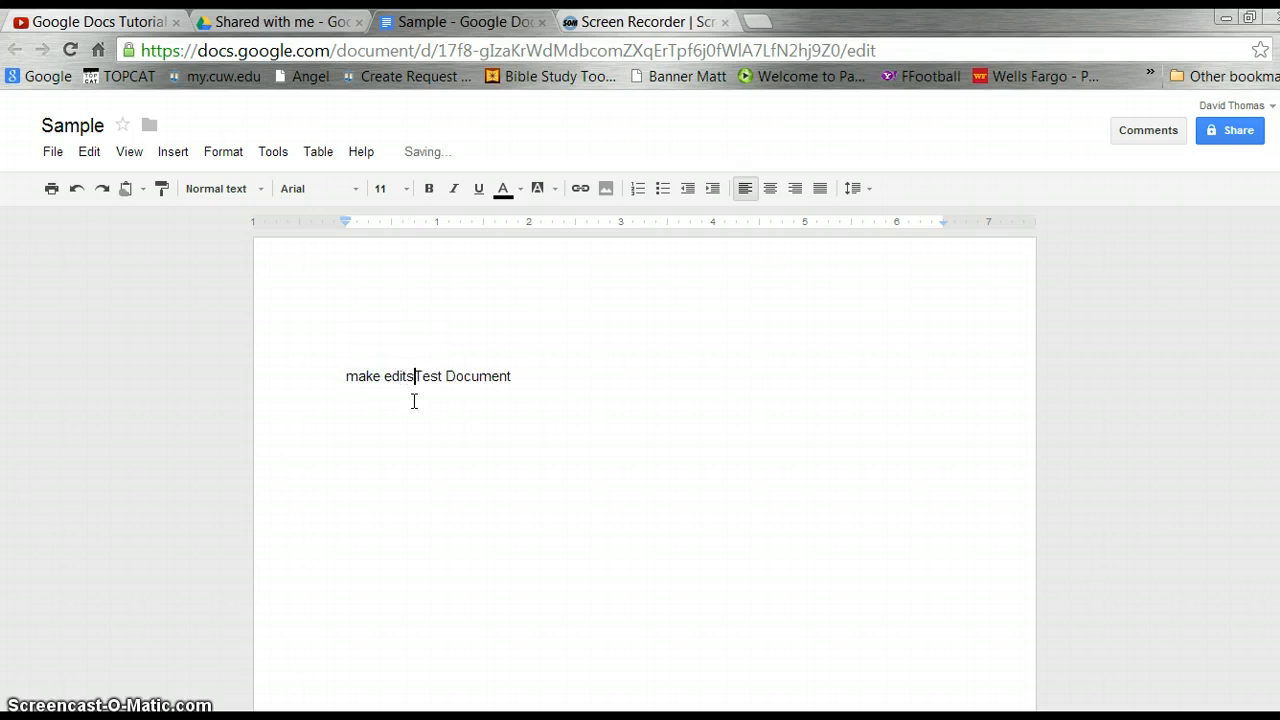
pyautogui.write('.')
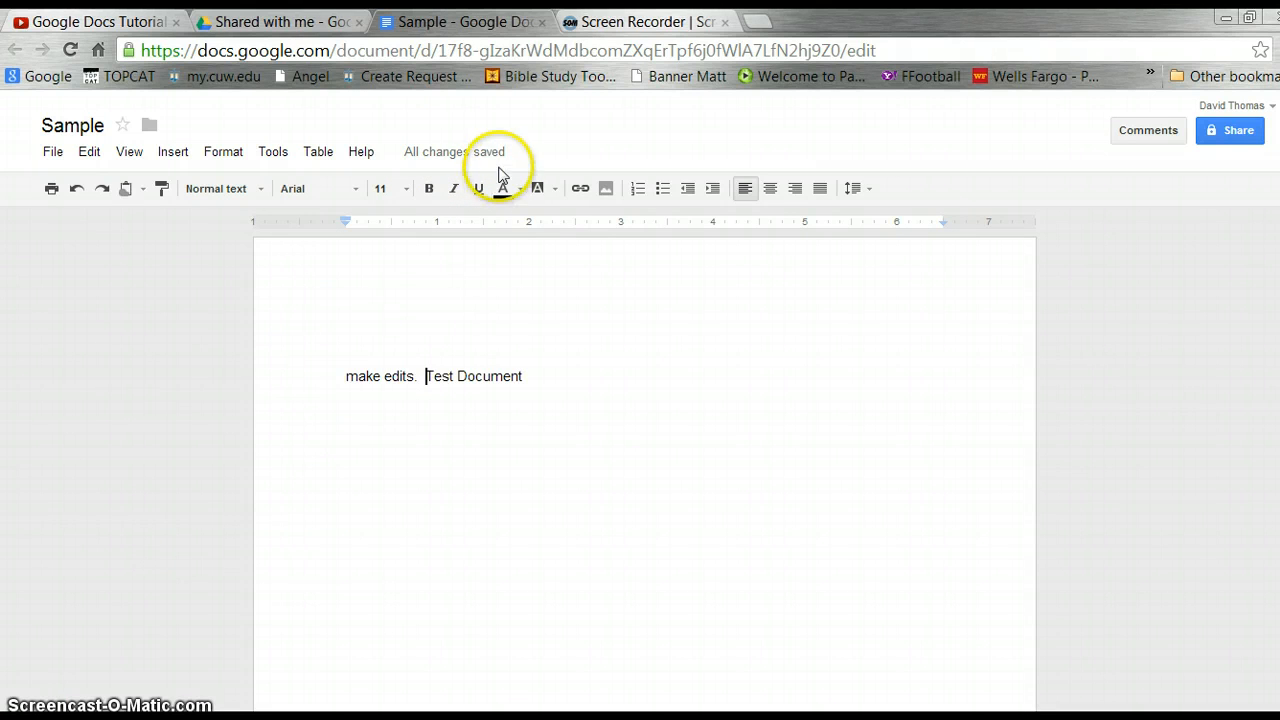
# Close the Sample document tab and return to Drive's Shared with me list.
pyautogui.click(542, 22)
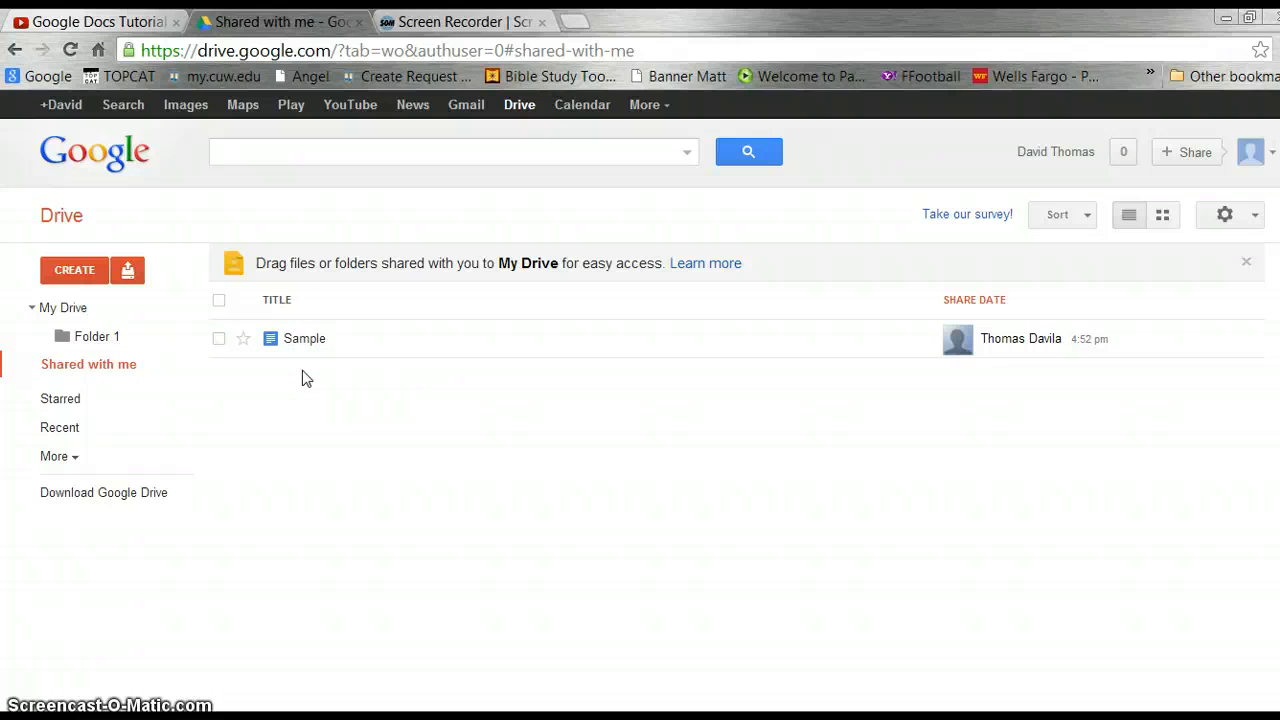
pyautogui.click(313, 399)
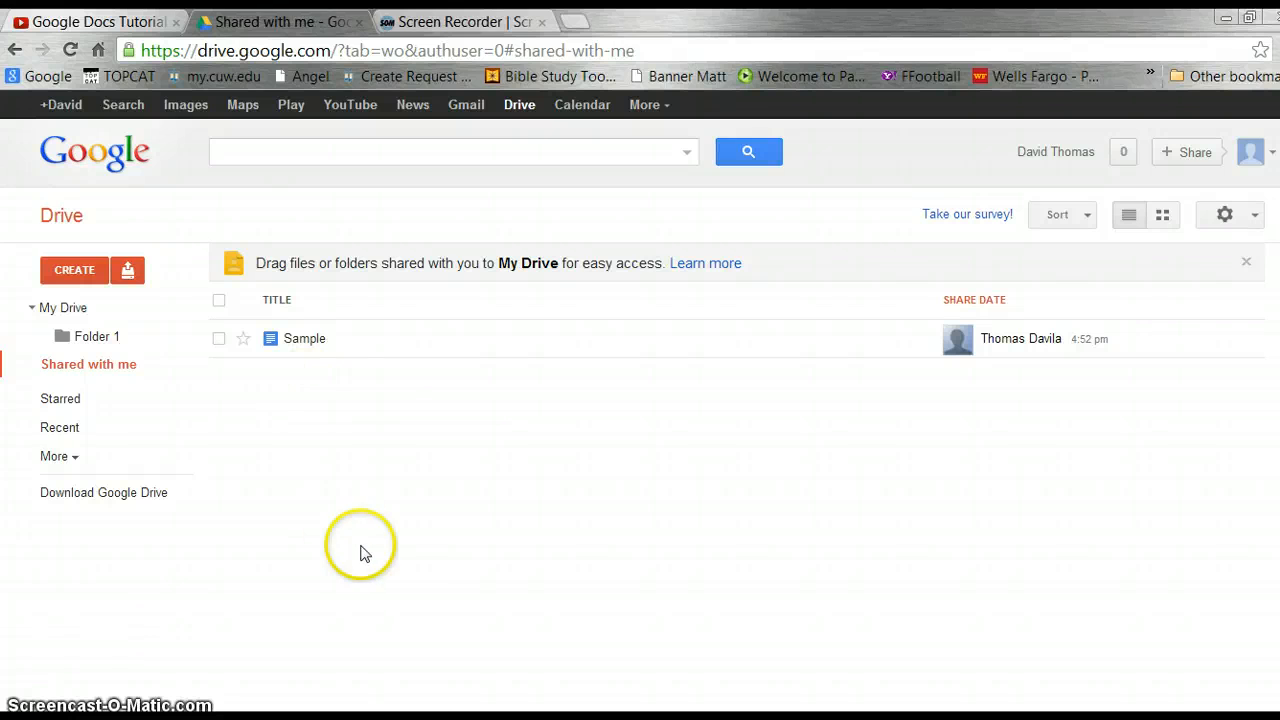